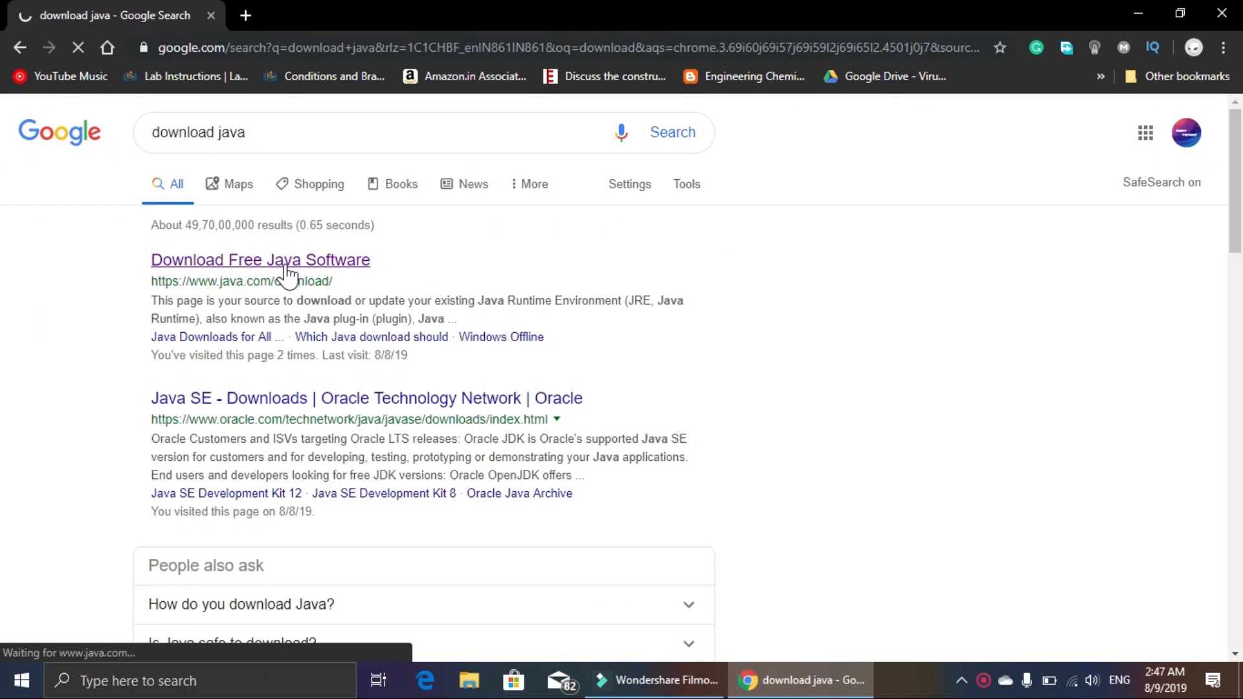
{"action": "scroll", "coordinate": [285, 263], "scroll_direction": "down", "scroll_amount": 4}
{"action": "scroll", "coordinate": [809, 373], "scroll_direction": "down", "scroll_amount": 2}
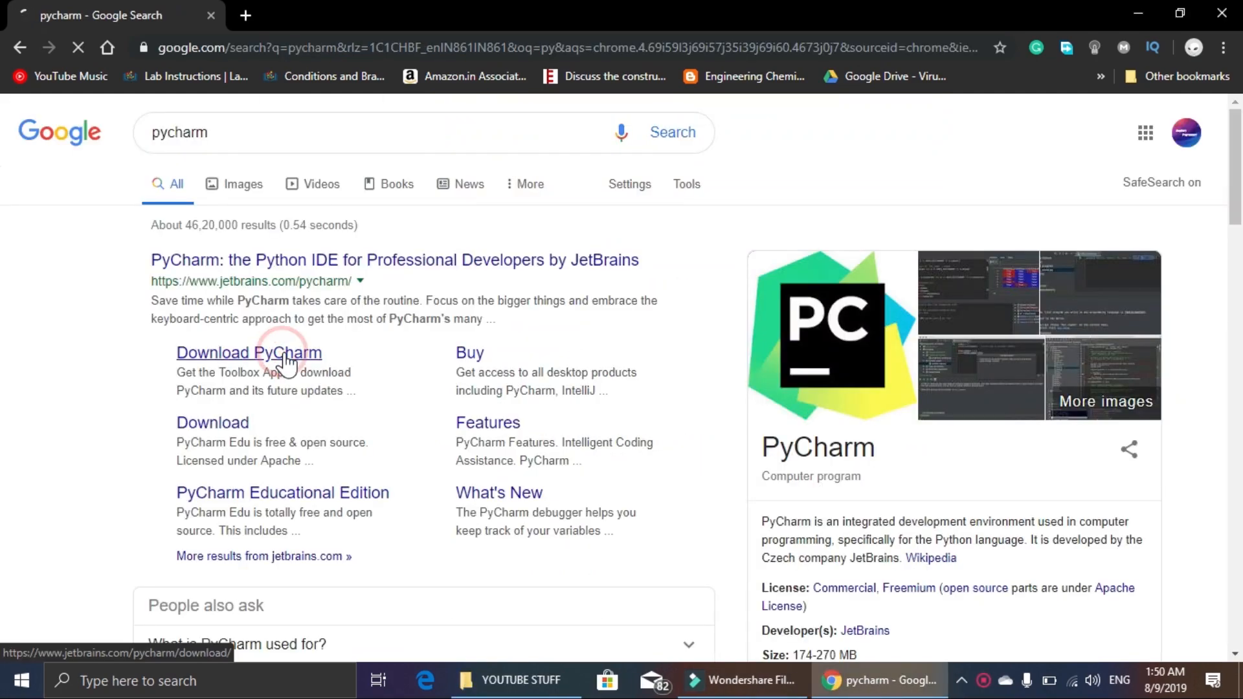
- Download the Community edition of PyCharm for Windows from the JetBrains site and dismiss the promotional notification
{"action": "left_click", "coordinate": [279, 352]}
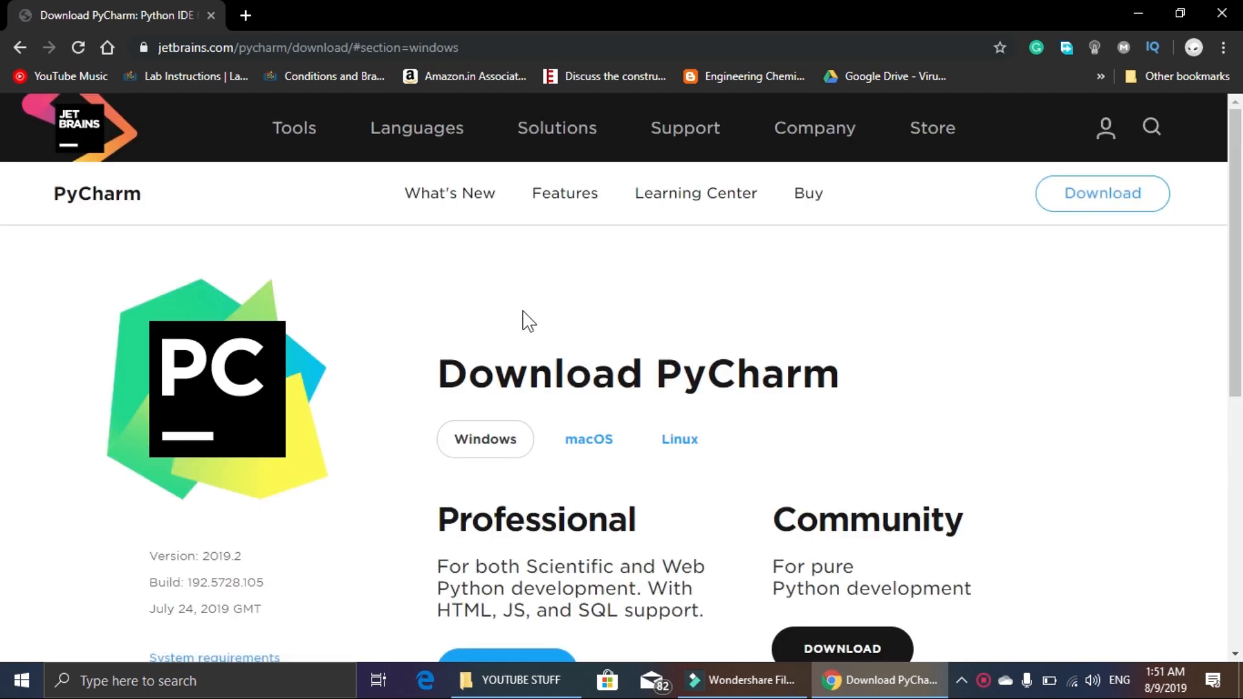
{"action": "scroll", "coordinate": [514, 318], "scroll_direction": "down", "scroll_amount": 3}
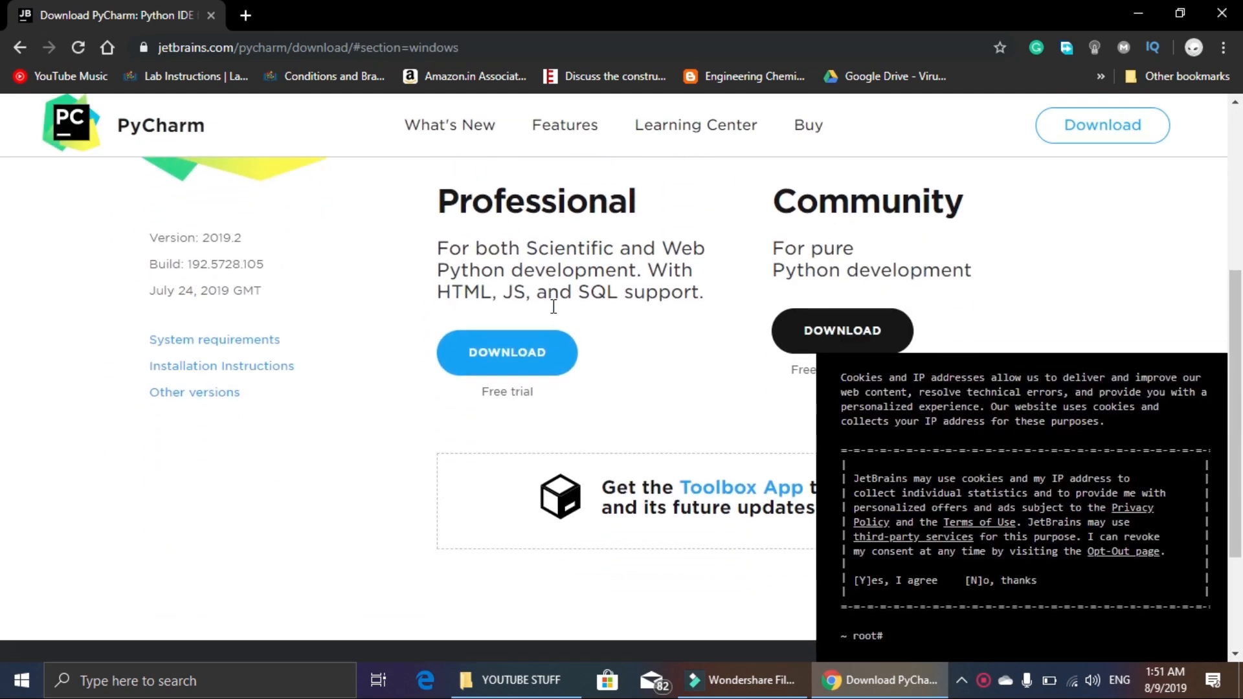
{"action": "left_click", "coordinate": [837, 294]}
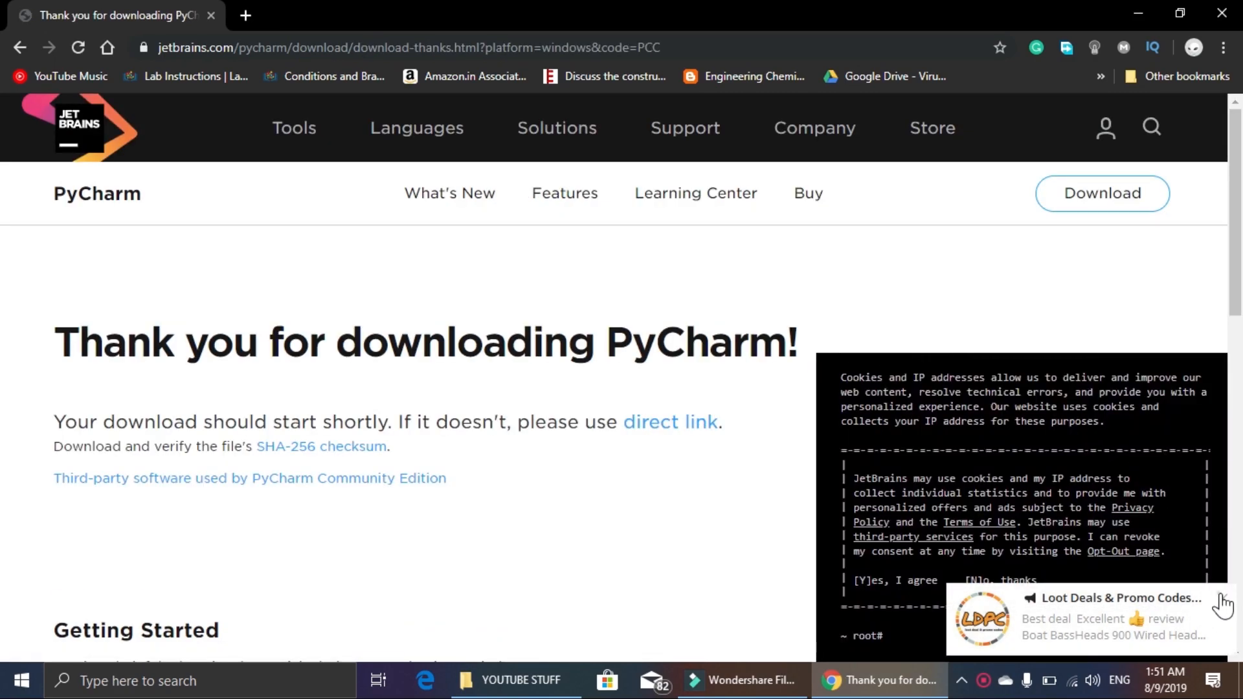
{"action": "left_click", "coordinate": [1221, 598]}
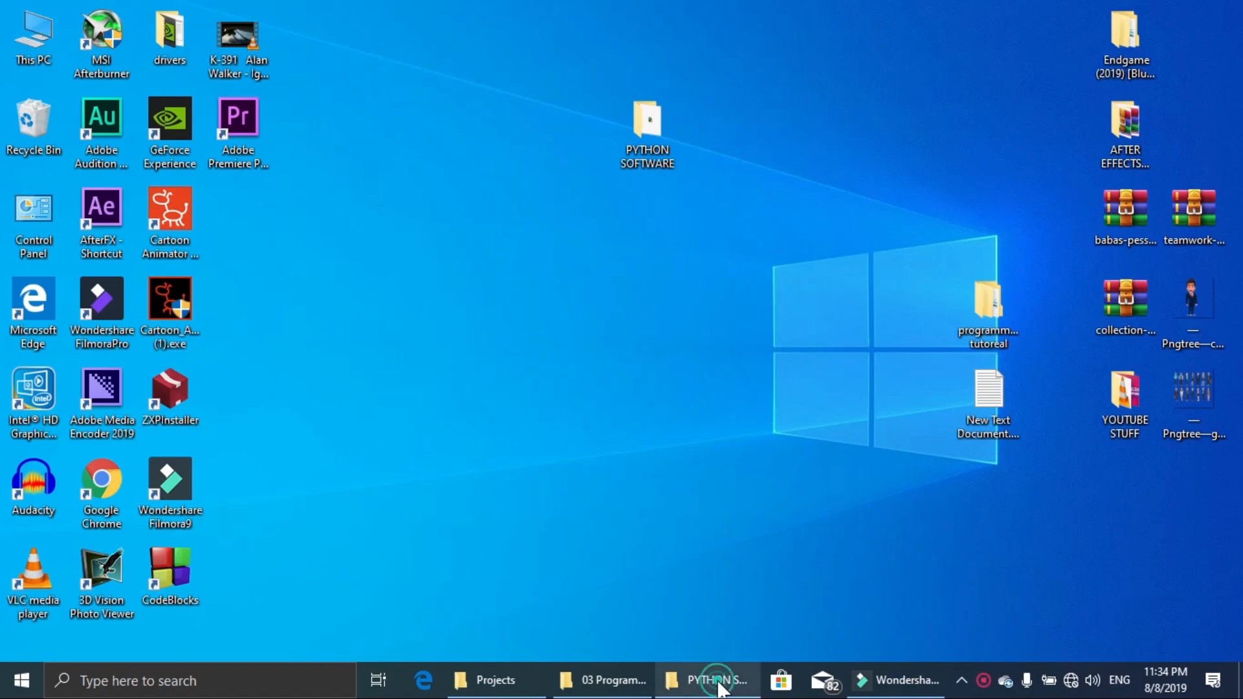
- Run pycharm-community-2019.2.exe from the PYTHON SOFTWARE folder and proceed to the installation options with the default install location
{"action": "left_click", "coordinate": [712, 679]}
{"action": "double_click", "coordinate": [417, 369]}
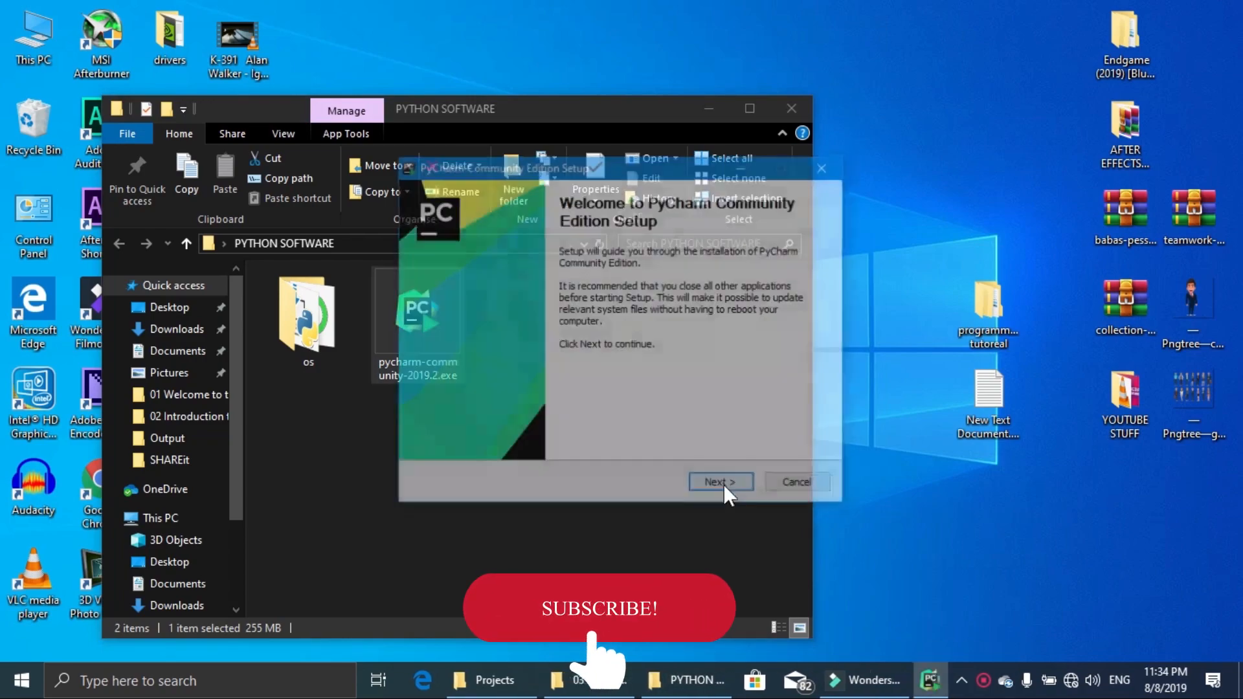
{"action": "left_click", "coordinate": [720, 486]}
{"action": "left_click", "coordinate": [721, 486]}
- Enable the 64-bit launcher shortcut, the launchers directory in PATH and the .py association, and start the installation
{"action": "left_click", "coordinate": [429, 287]}
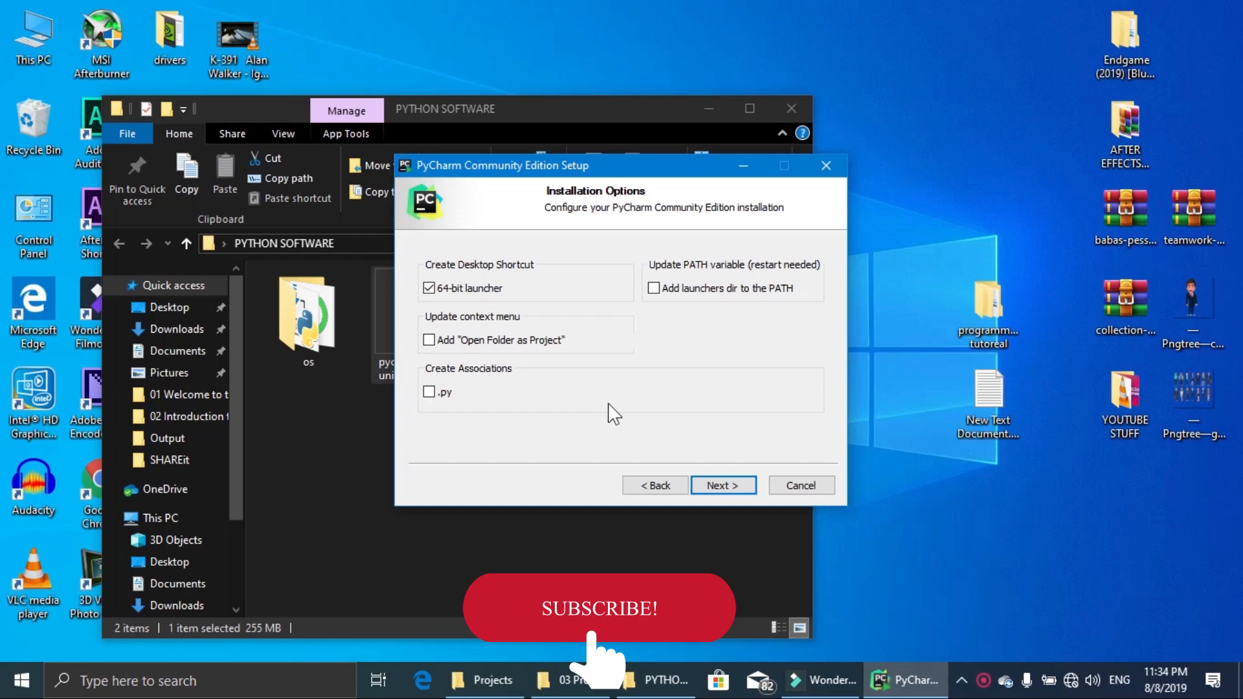
{"action": "left_click", "coordinate": [712, 294]}
{"action": "left_click", "coordinate": [429, 392]}
{"action": "left_click", "coordinate": [721, 485]}
{"action": "left_click", "coordinate": [722, 486]}
- Finish the PyCharm setup with the manual reboot option and clear the PYTHON SOFTWARE folder window off the desktop
{"action": "right_click", "coordinate": [887, 29]}
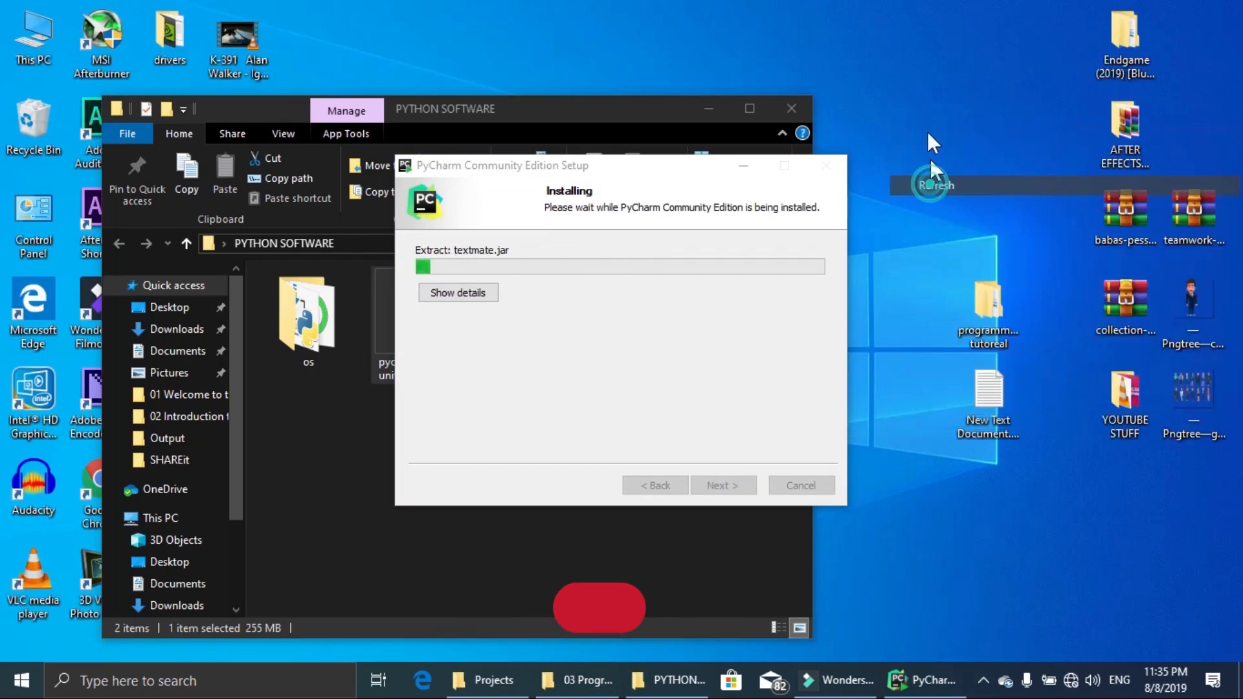
{"action": "left_click", "coordinate": [941, 118]}
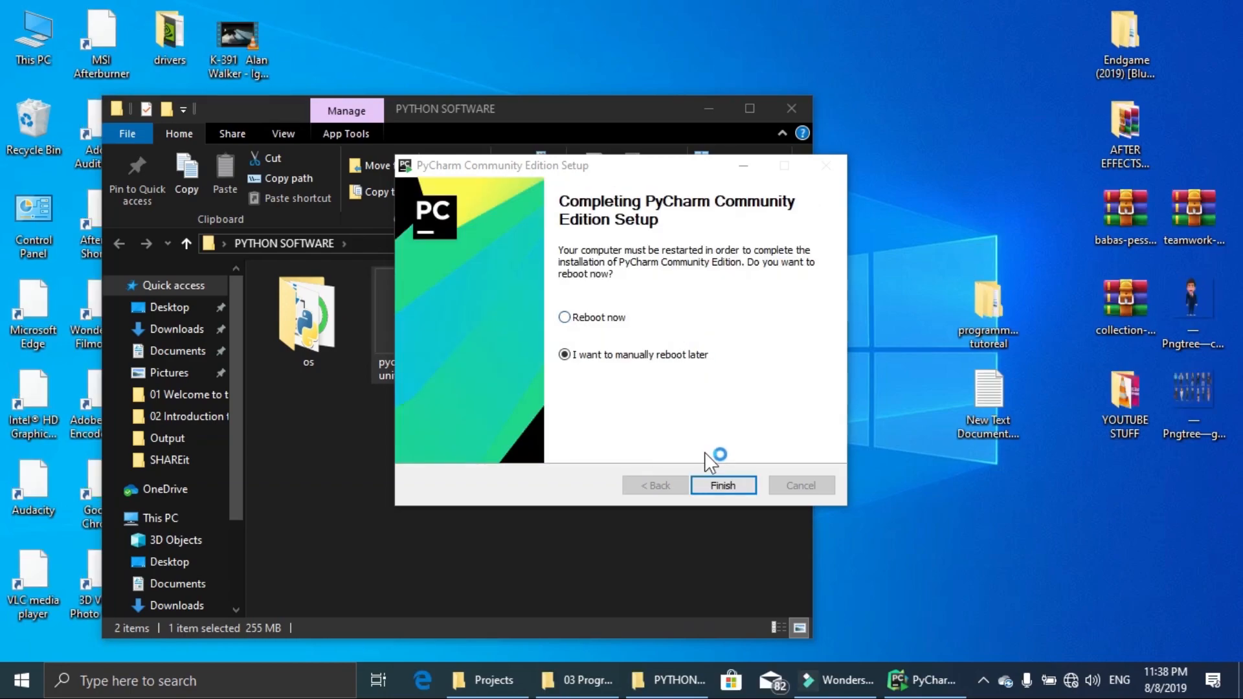
{"action": "left_click", "coordinate": [724, 480]}
{"action": "left_click", "coordinate": [709, 108]}
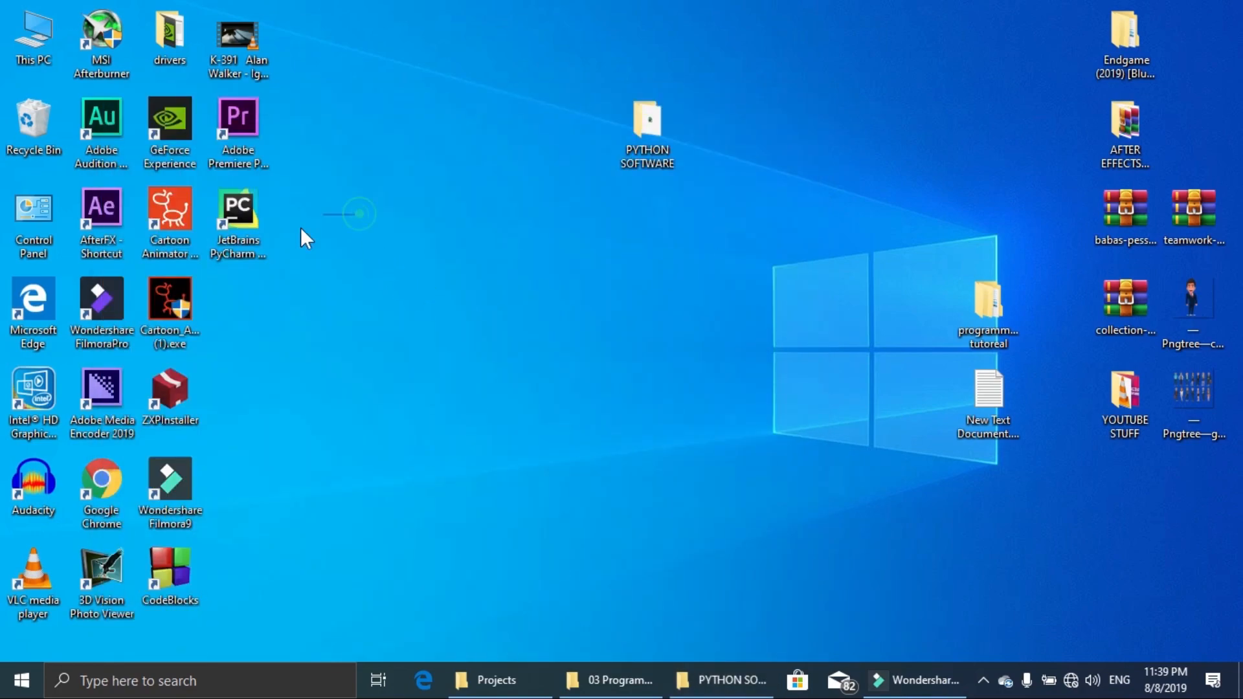
- Launch PyCharm from its desktop shortcut and choose not to import settings
{"action": "double_click", "coordinate": [238, 214]}
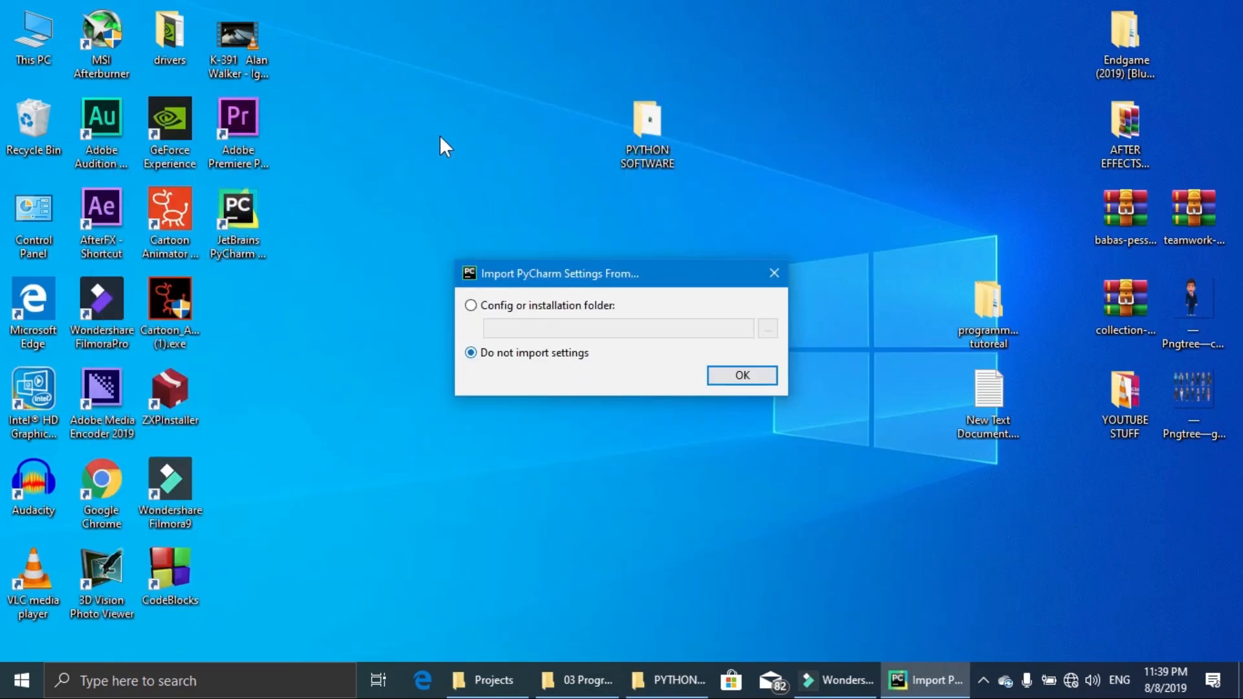
{"action": "left_click", "coordinate": [602, 306]}
{"action": "left_click", "coordinate": [552, 354]}
{"action": "left_click", "coordinate": [742, 376]}
- Accept the terms of the JetBrains Privacy Policy and continue
{"action": "scroll", "coordinate": [607, 344], "scroll_direction": "down", "scroll_amount": 15}
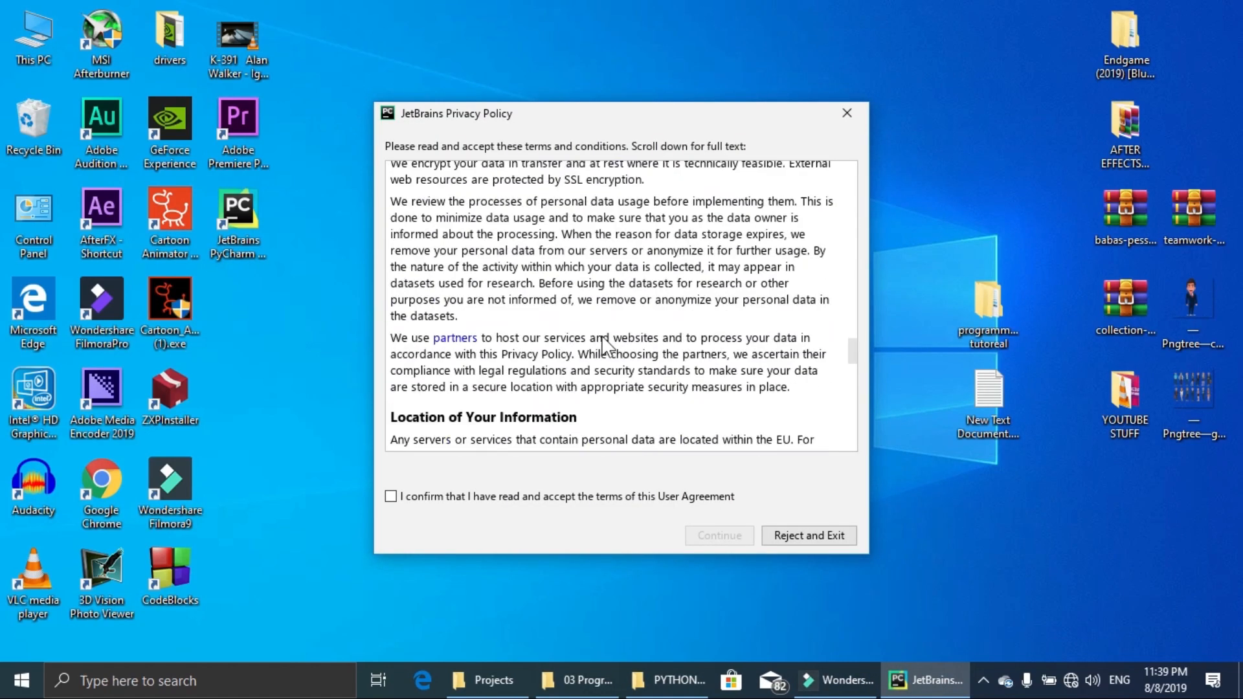
{"action": "left_click", "coordinate": [512, 496]}
{"action": "left_click", "coordinate": [719, 535]}
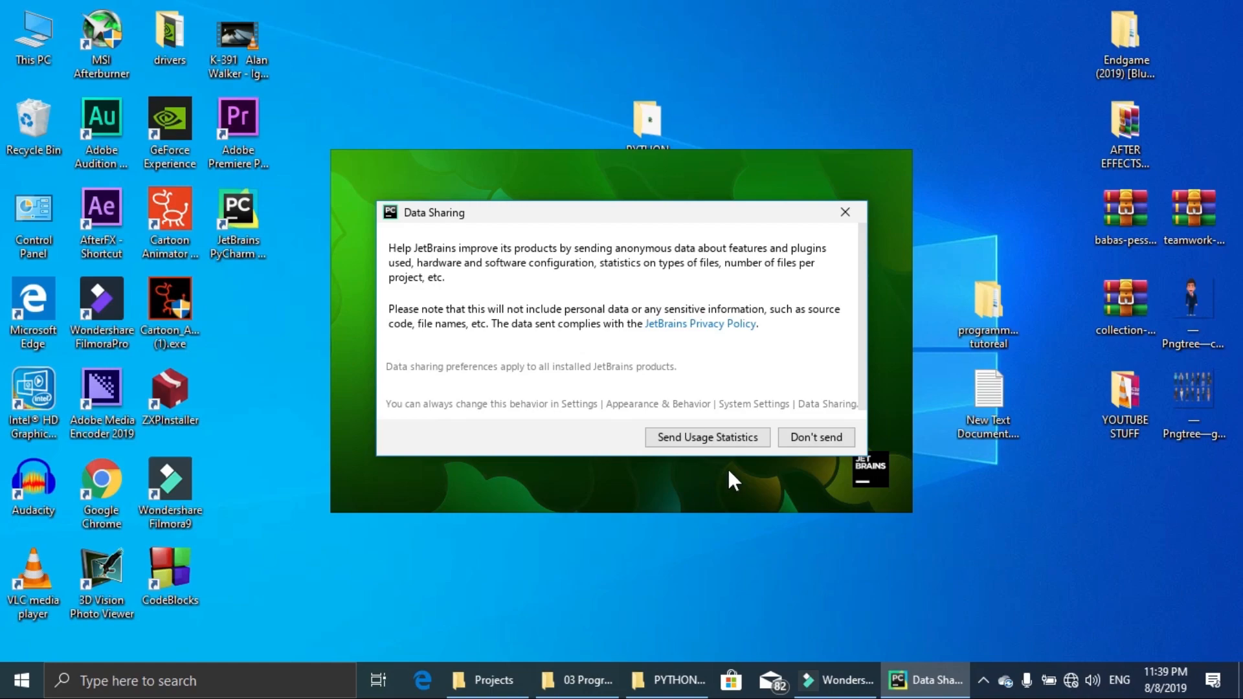
- Decline sending usage statistics and complete the initial customization with the Darcula theme and no featured plugins
{"action": "left_click", "coordinate": [815, 436]}
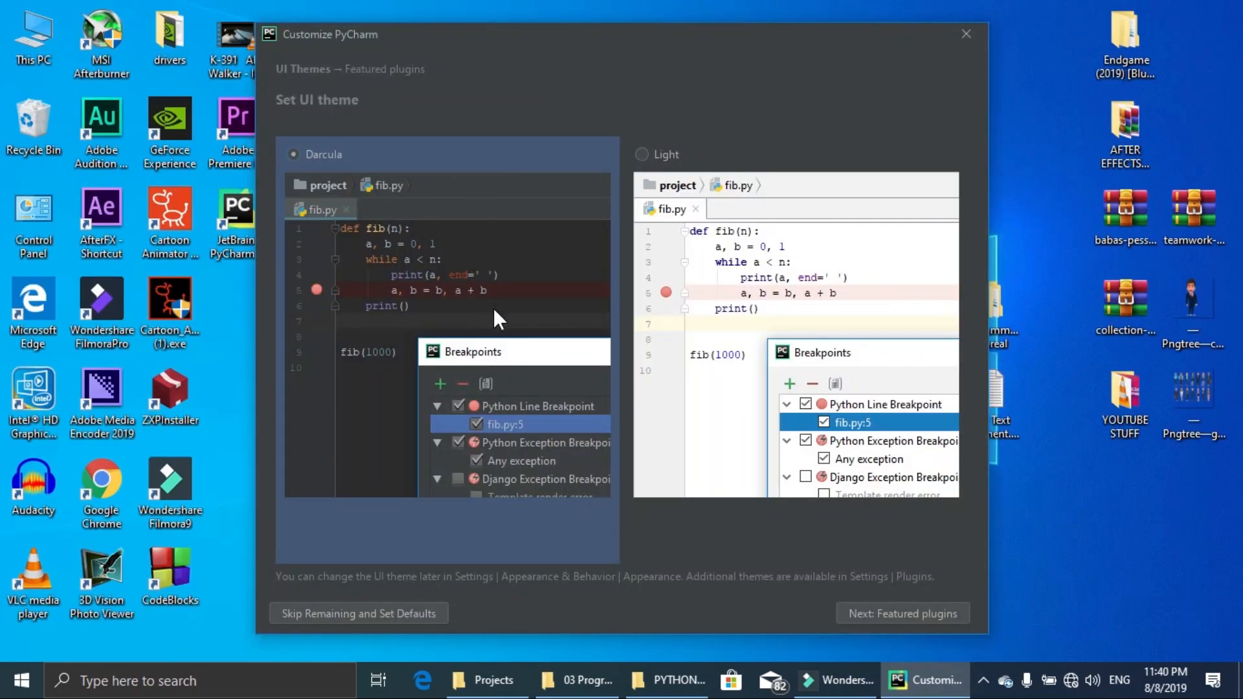
{"action": "left_click", "coordinate": [918, 613]}
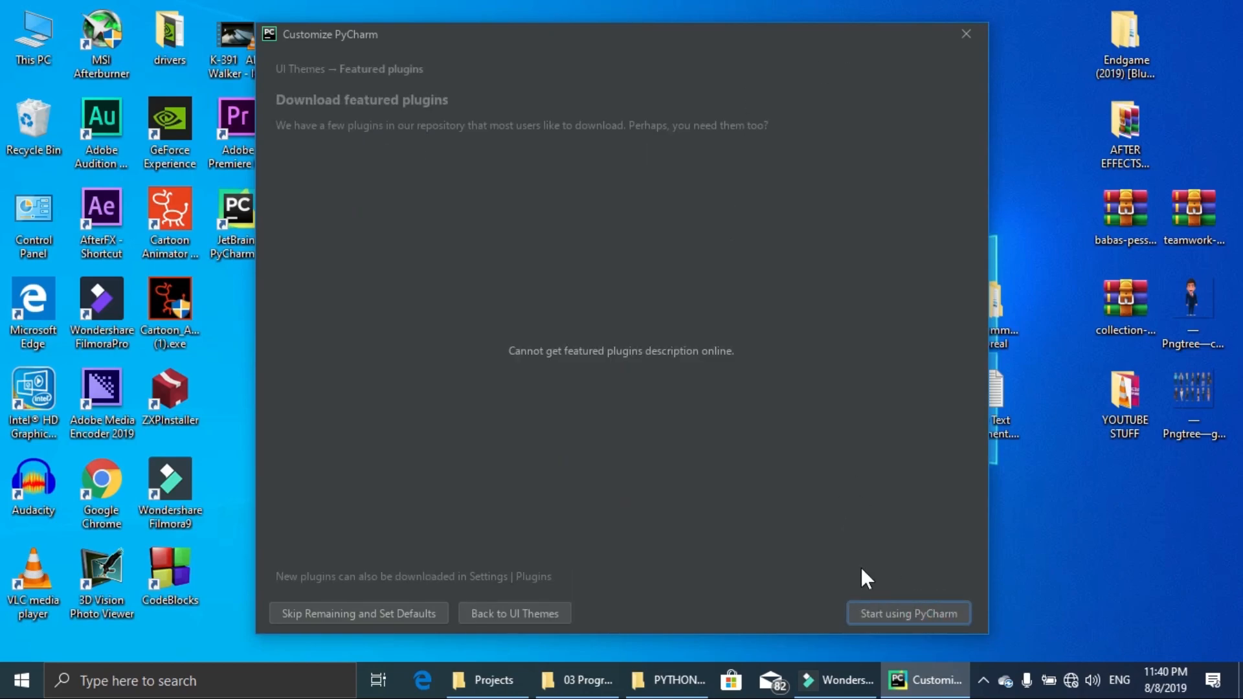
{"action": "left_click", "coordinate": [923, 612]}
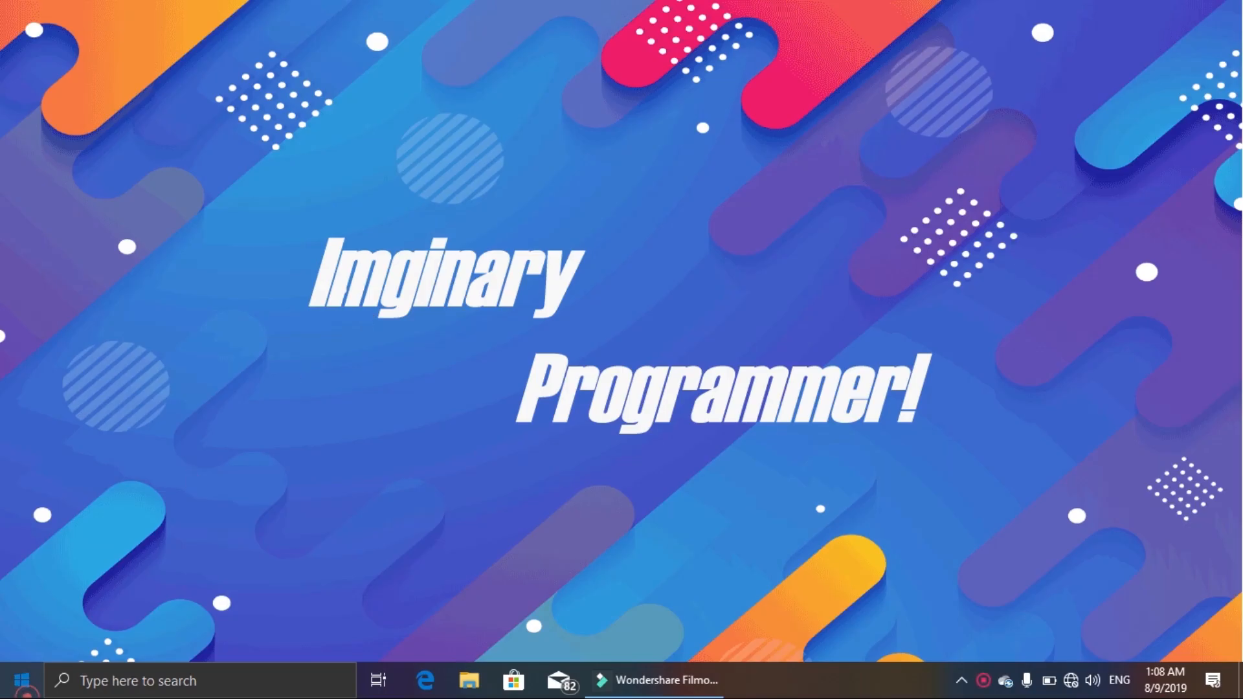
- Launch PyCharm Community Edition and create a project named first with a new Virtualenv environment based on Python 3.7
{"action": "left_click", "coordinate": [25, 687]}
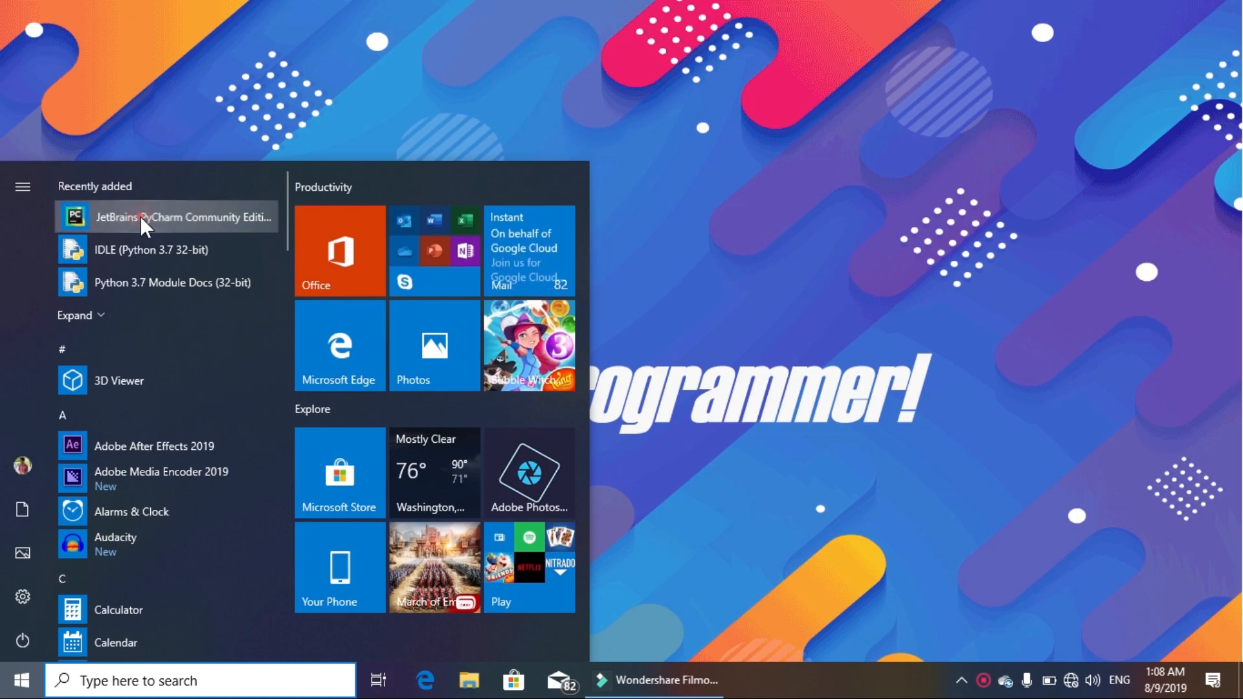
{"action": "left_click", "coordinate": [140, 217]}
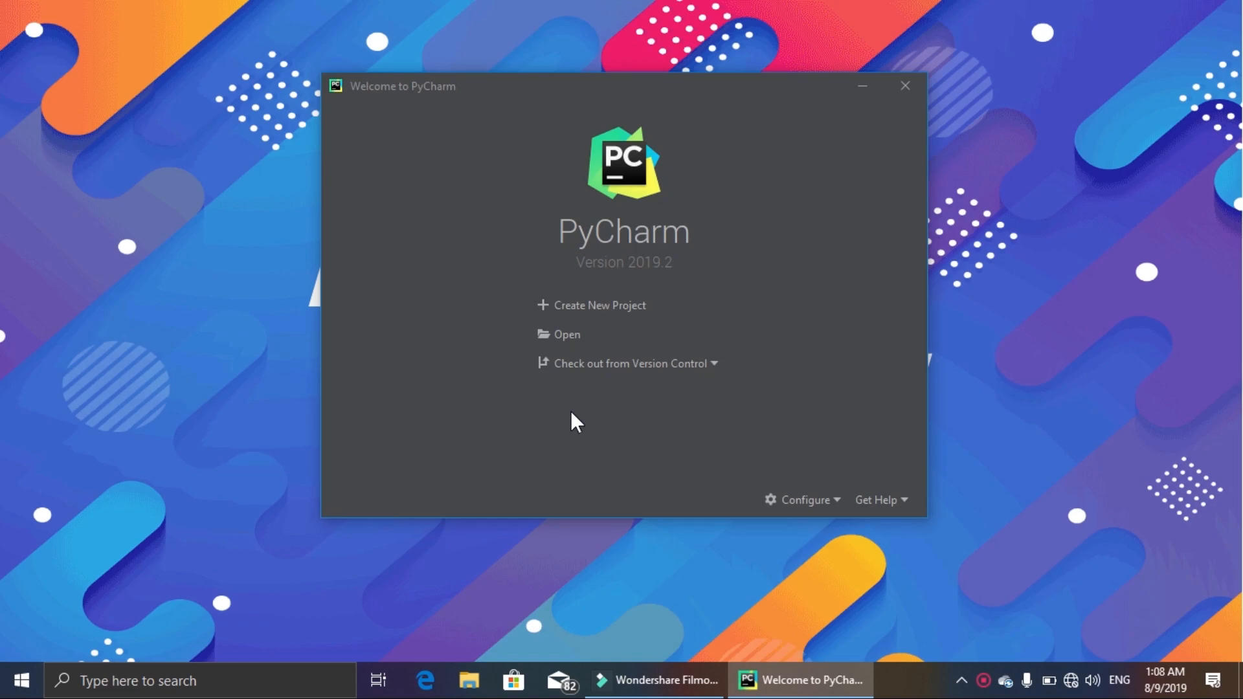
{"action": "left_click", "coordinate": [609, 306]}
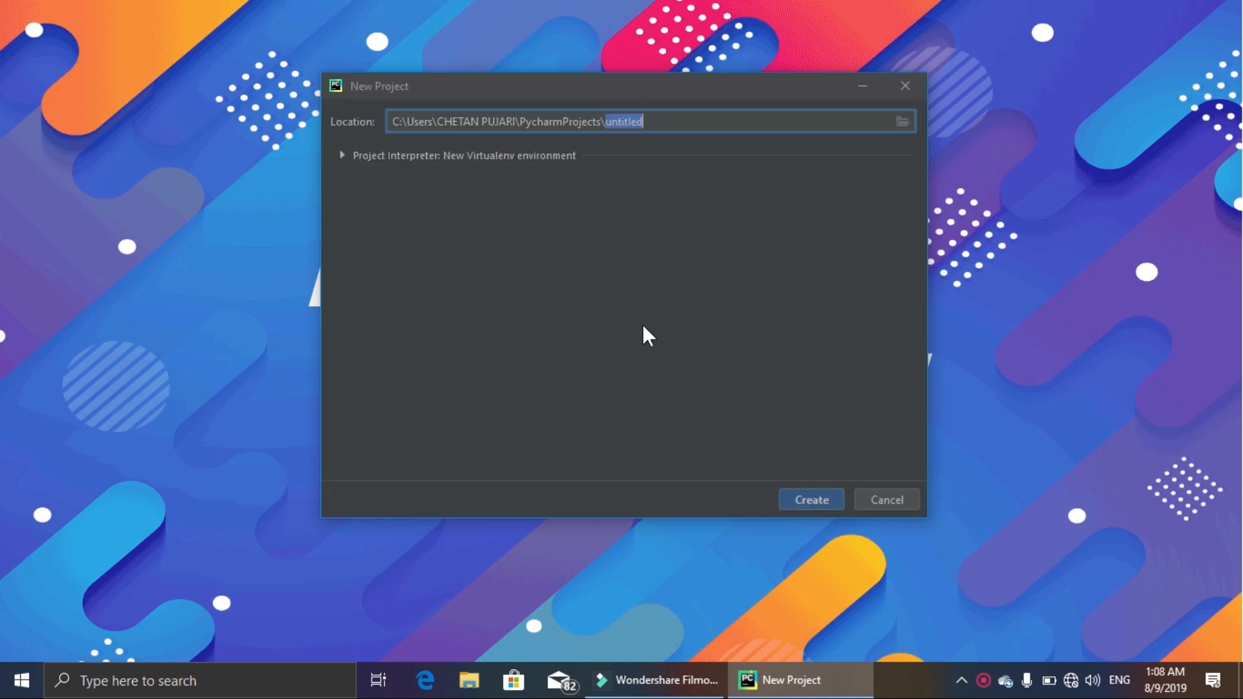
{"action": "type", "text": "firs"}
{"action": "left_click", "coordinate": [339, 156]}
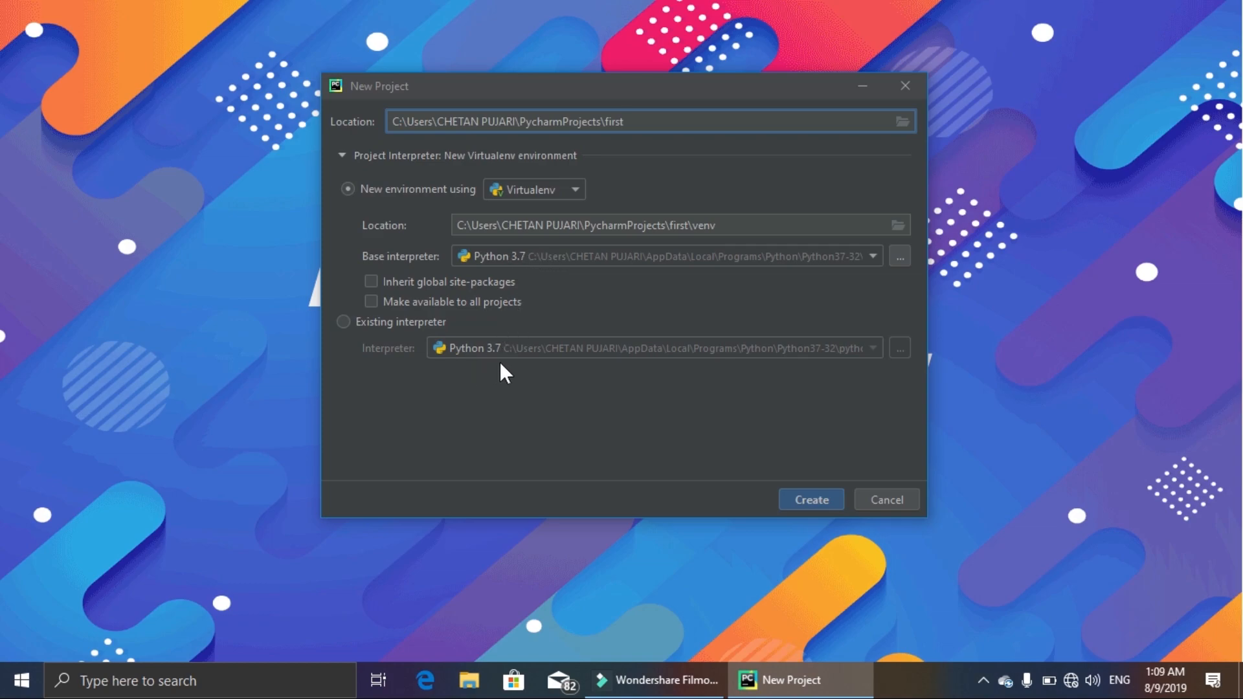
{"action": "left_click", "coordinate": [810, 499]}
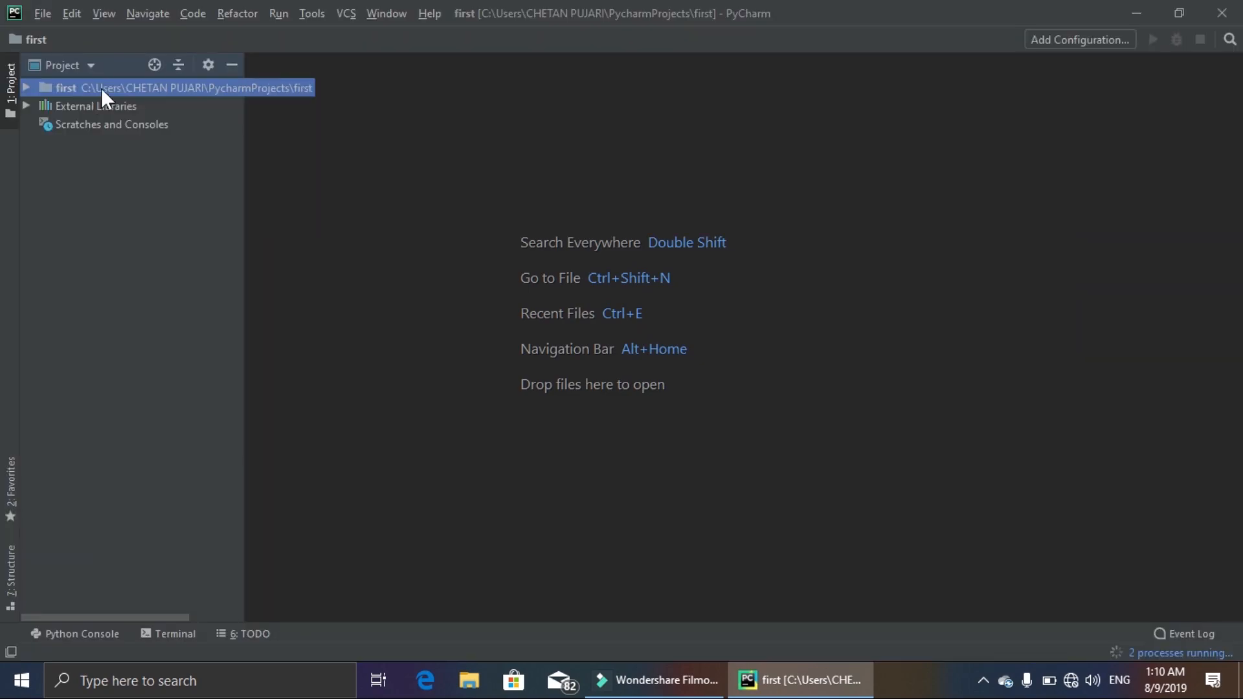
- Add a new Python file named Test to the first project
{"action": "right_click", "coordinate": [101, 88]}
{"action": "mouse_move", "coordinate": [148, 97]}
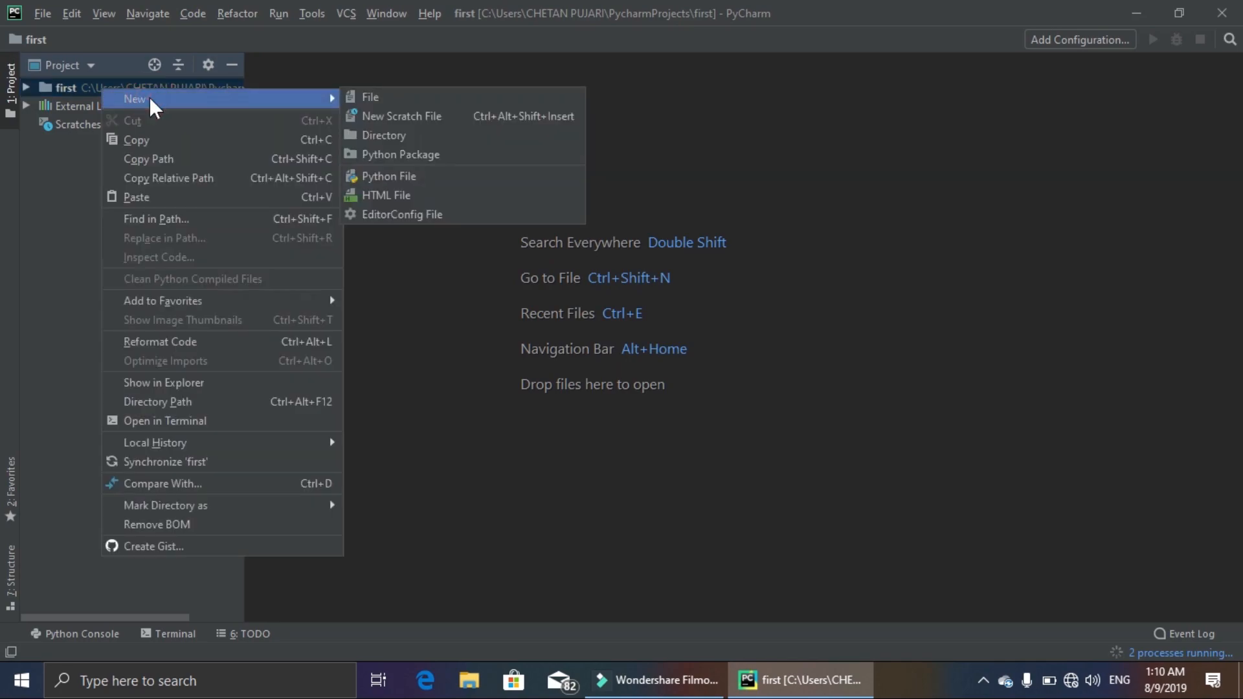
{"action": "left_click", "coordinate": [396, 184]}
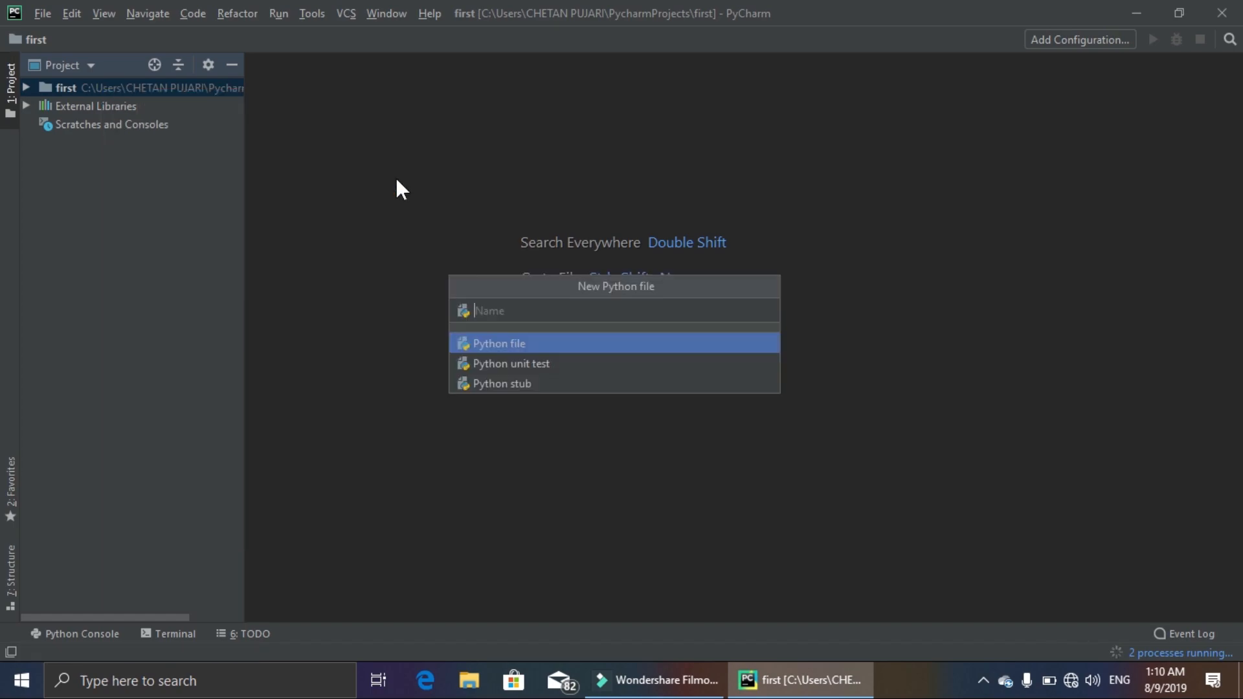
{"action": "type", "text": "Te"}
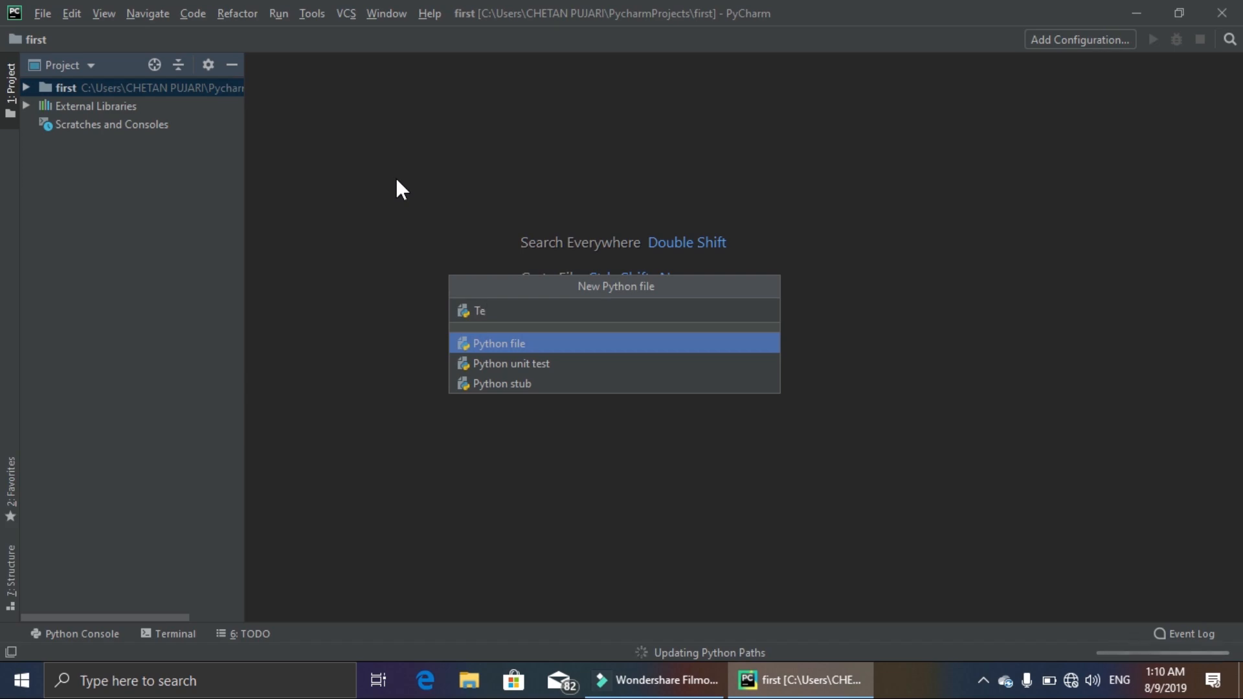
{"action": "type", "text": "st"}
{"action": "key", "text": "Return"}
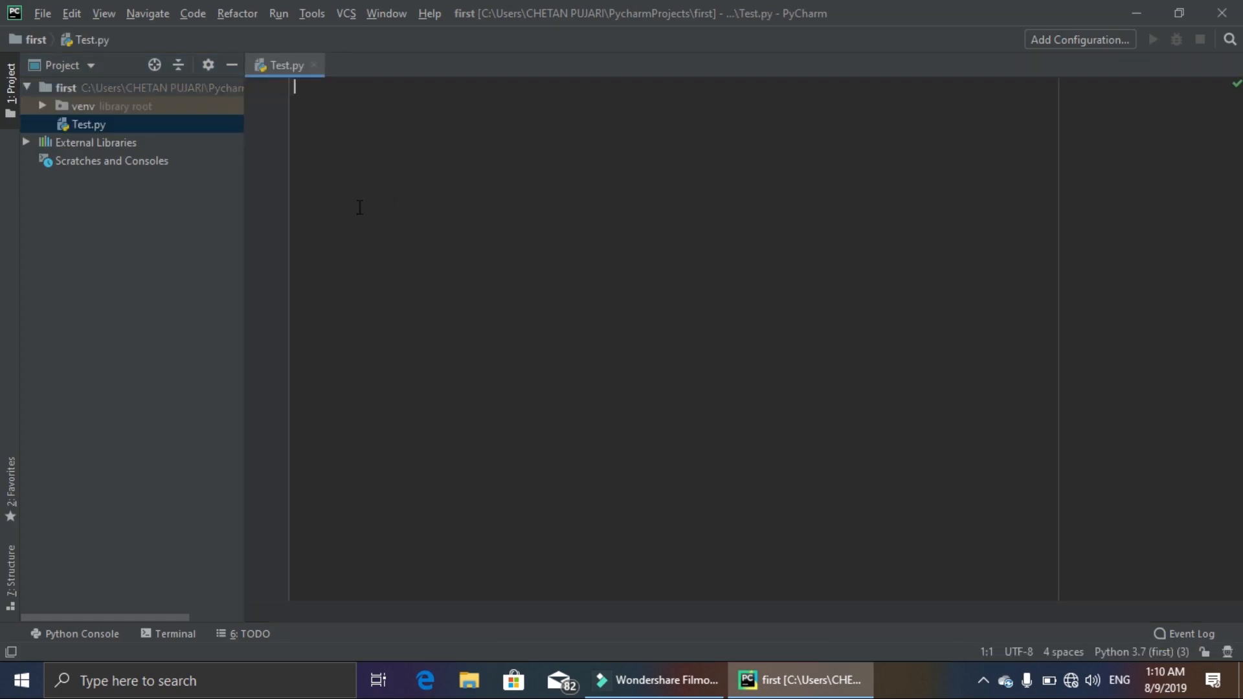
- Write the statement print("Hello World") in Test.py
{"action": "type", "text": "print(\""}
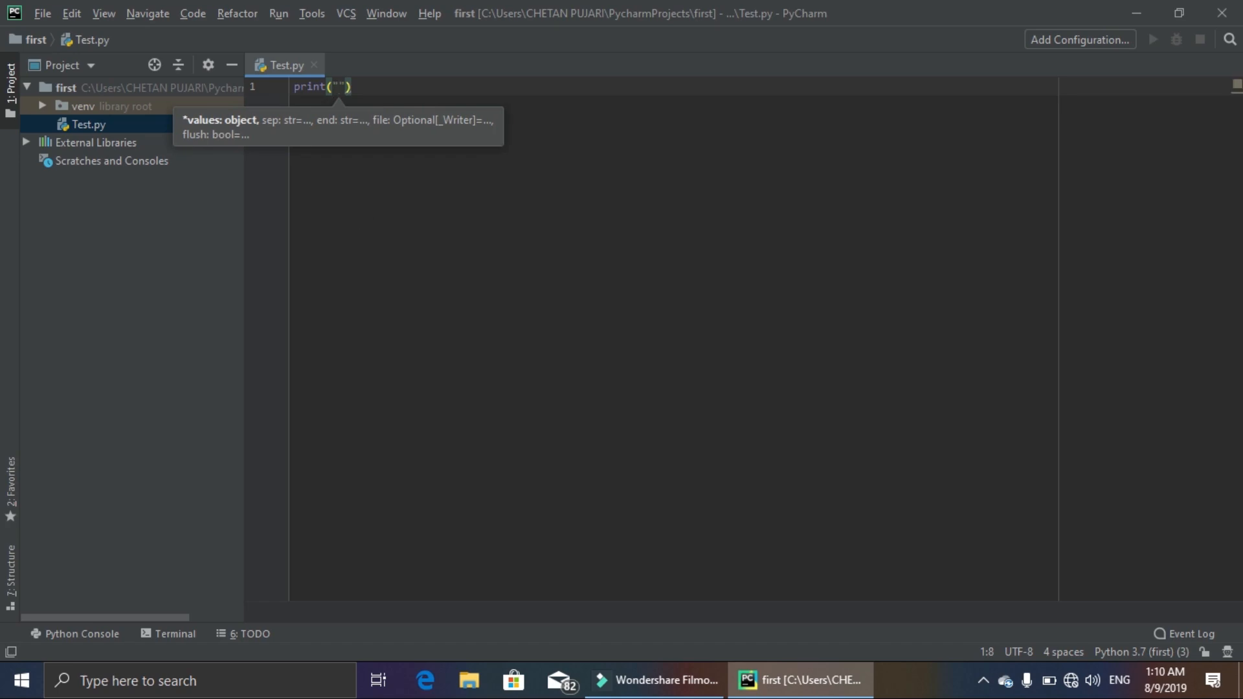
{"action": "type", "text": "H"}
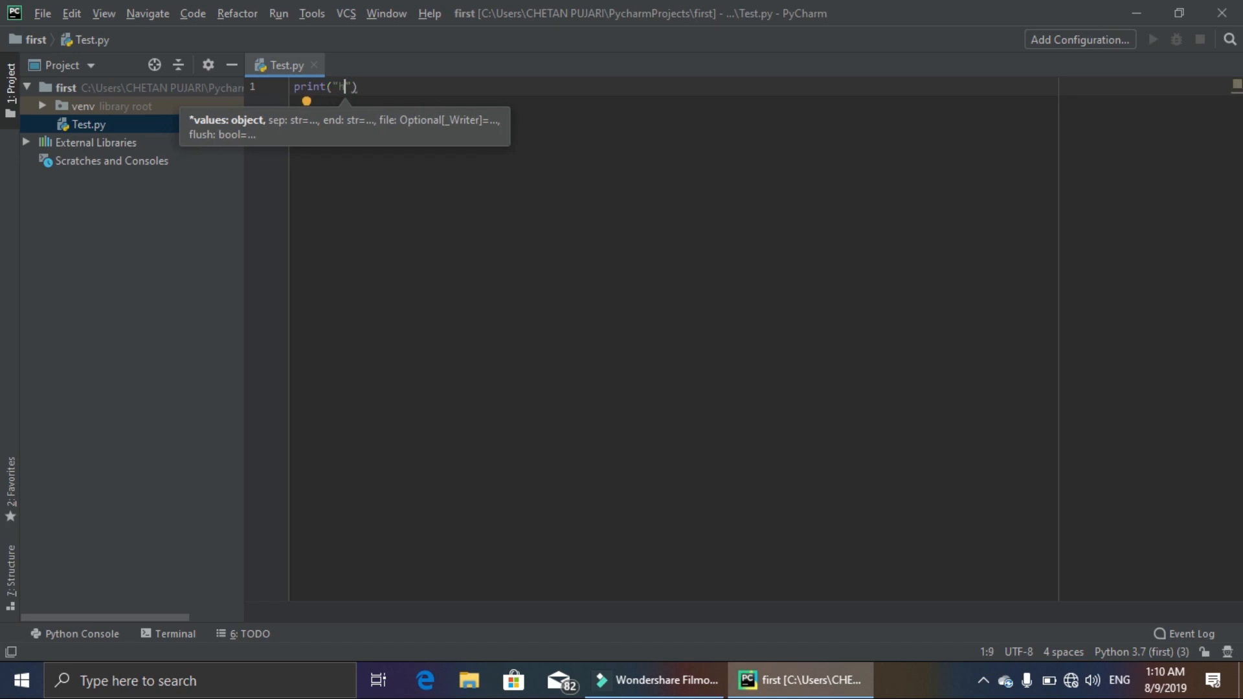
{"action": "type", "text": "ello "}
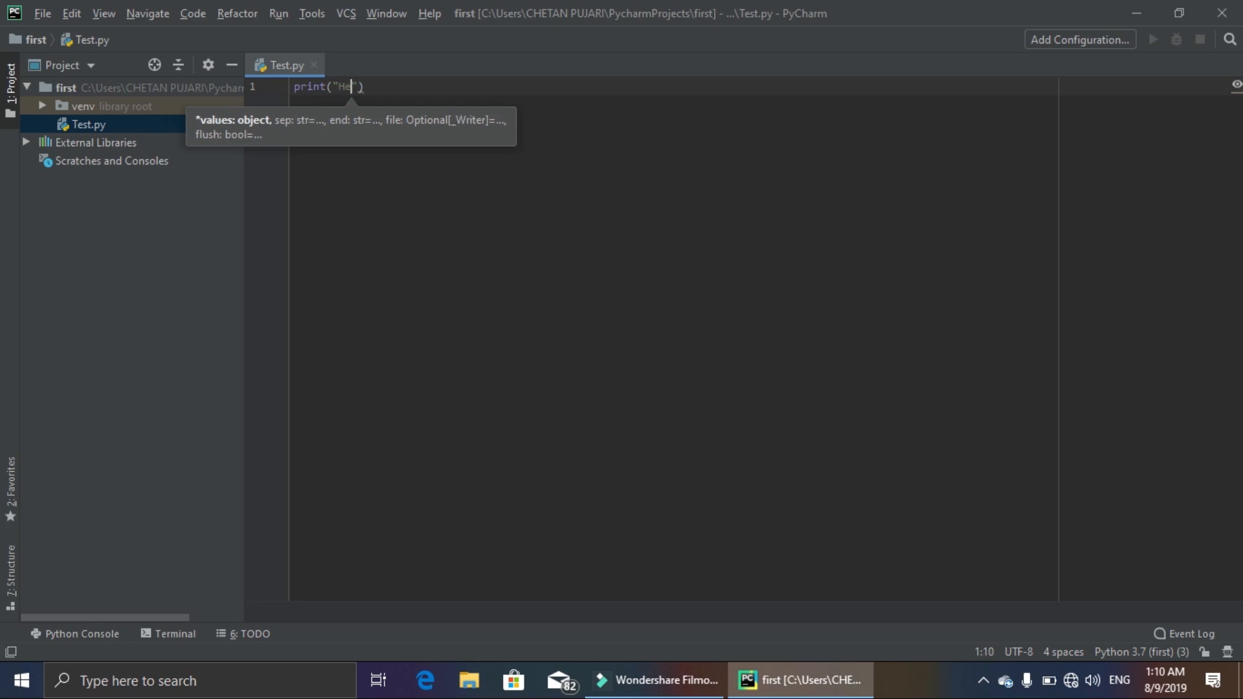
{"action": "type", "text": "World"}
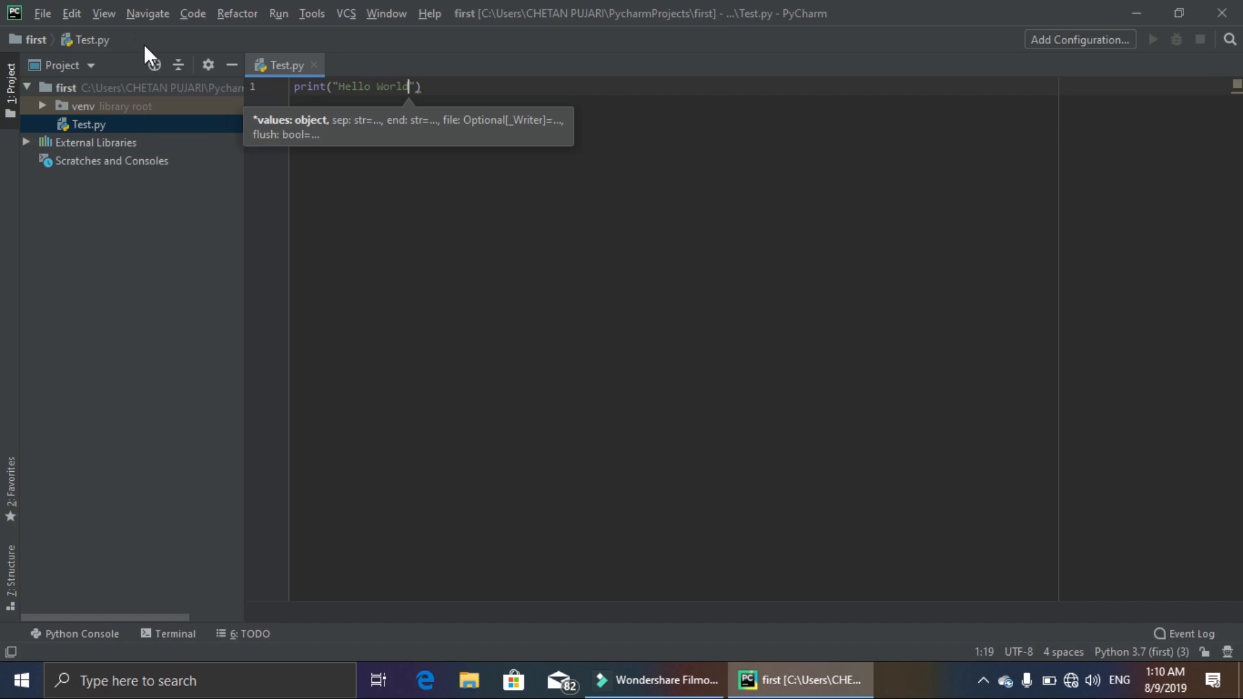
- Open the run configuration editor and add a new Python configuration
{"action": "left_click", "coordinate": [274, 11]}
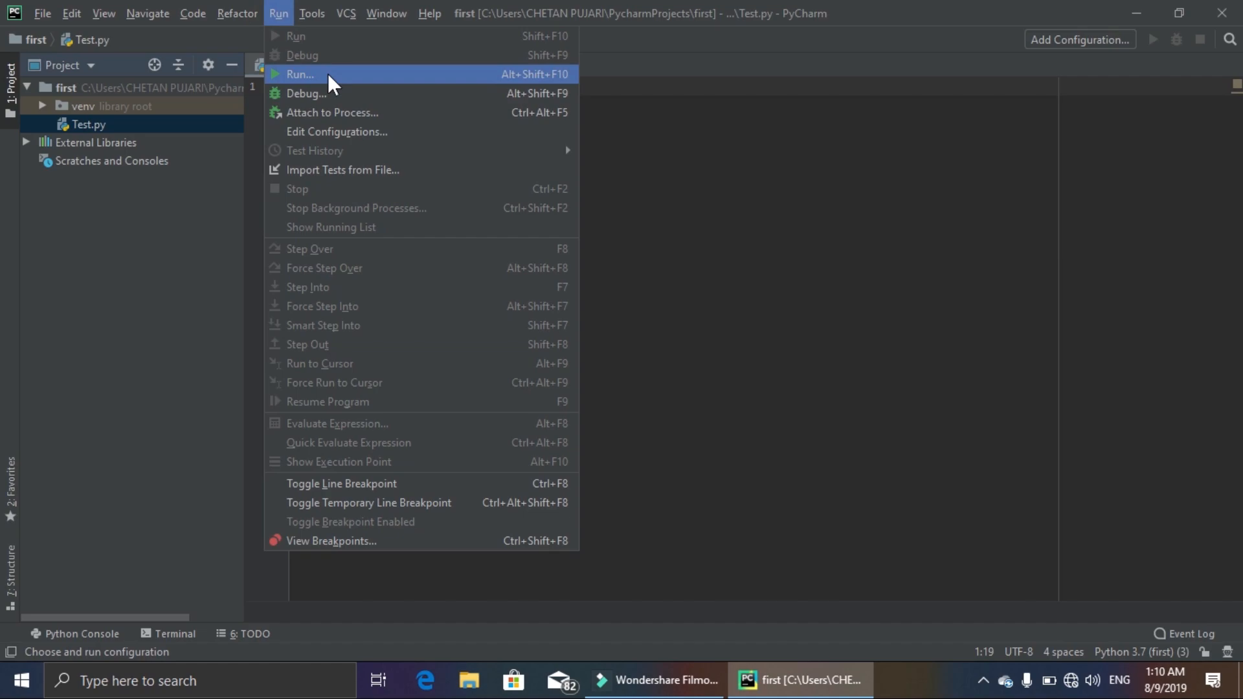
{"action": "left_click", "coordinate": [328, 73]}
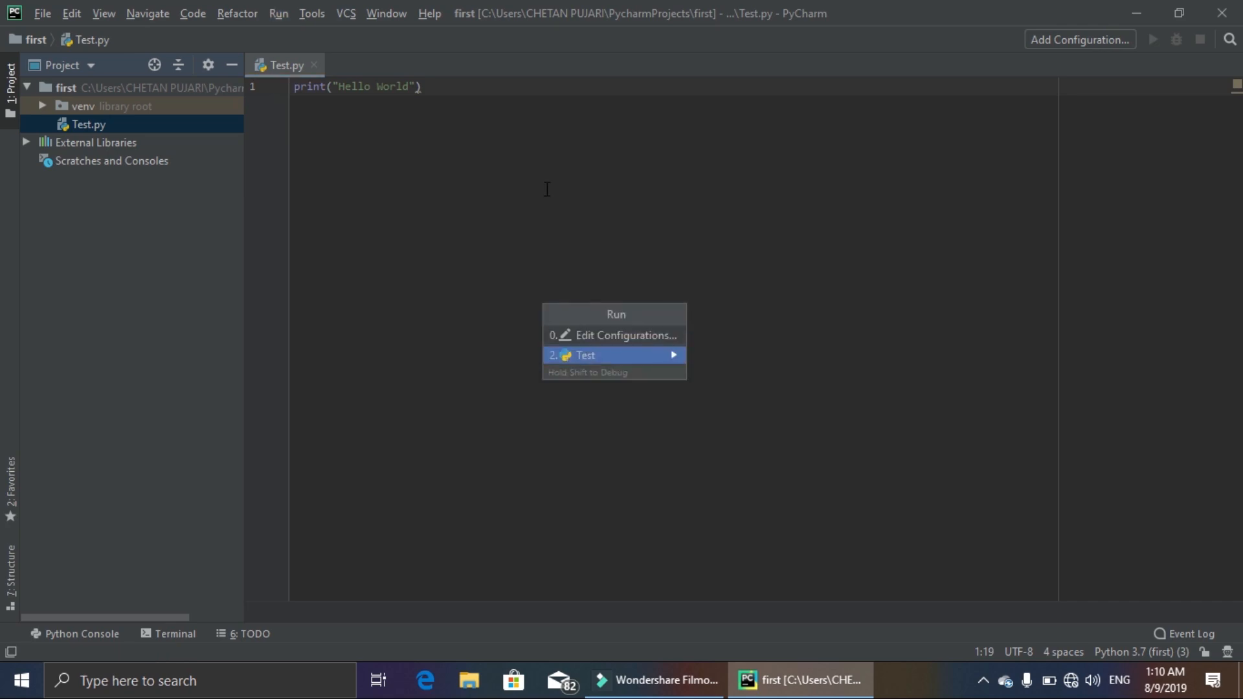
{"action": "left_click", "coordinate": [610, 337]}
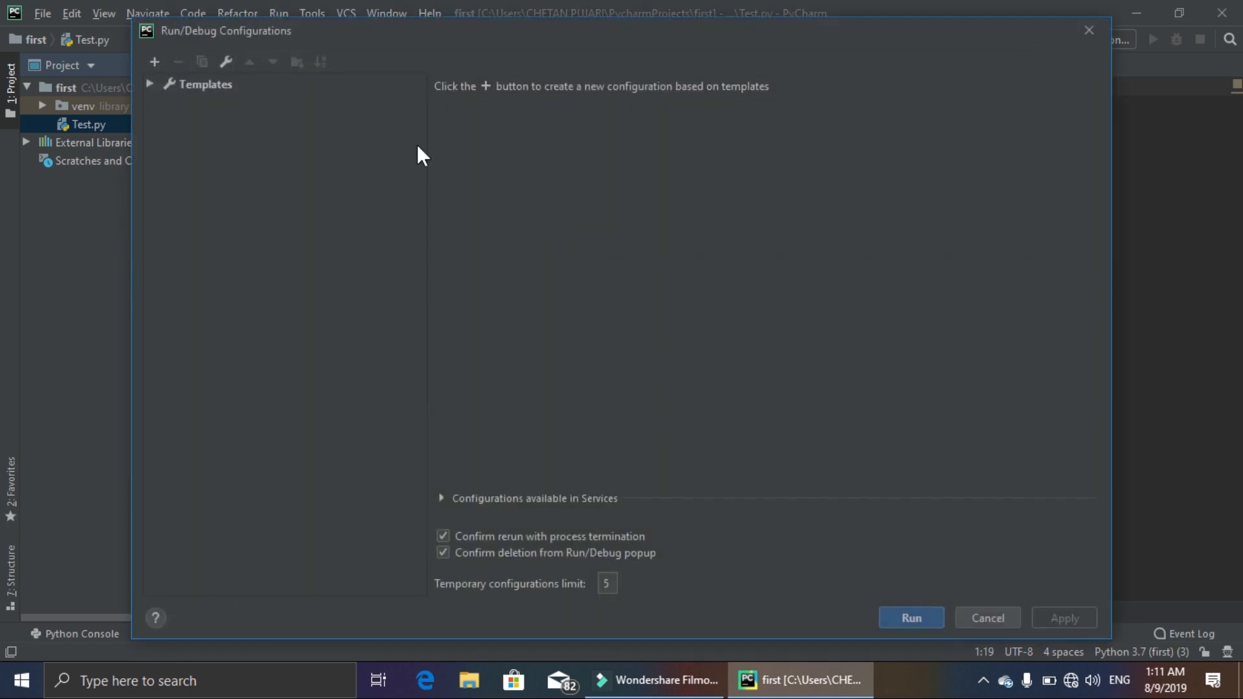
{"action": "left_click", "coordinate": [154, 61]}
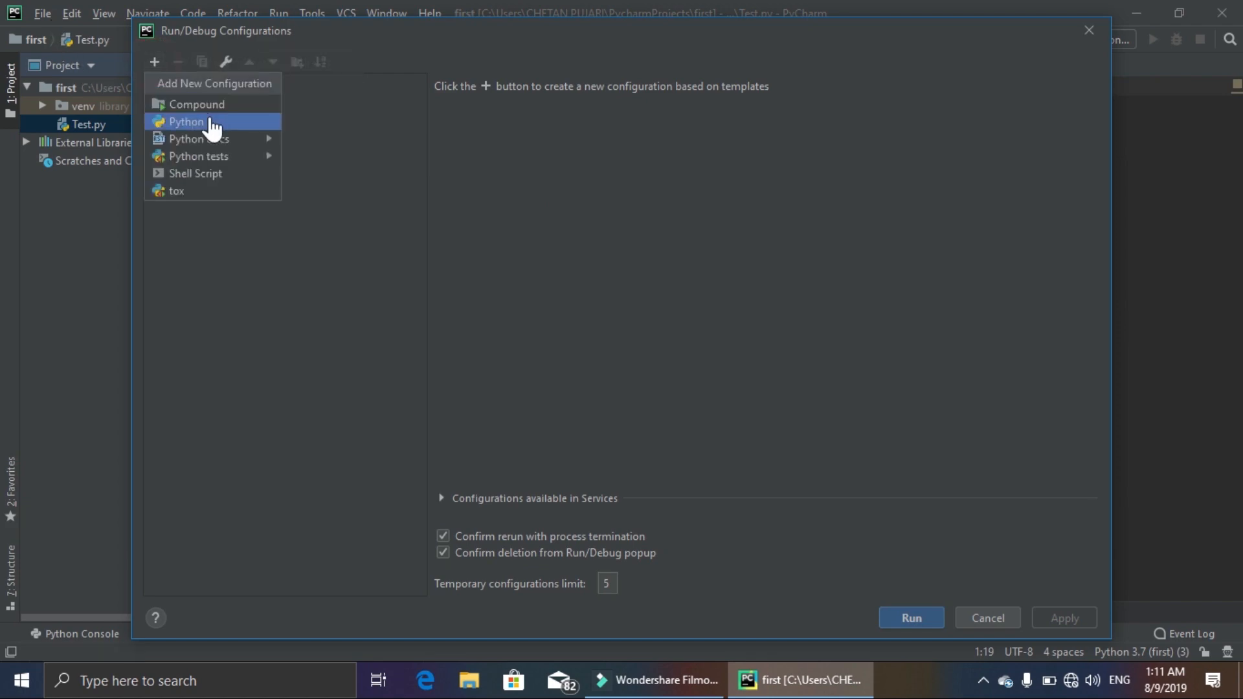
{"action": "left_click", "coordinate": [243, 124]}
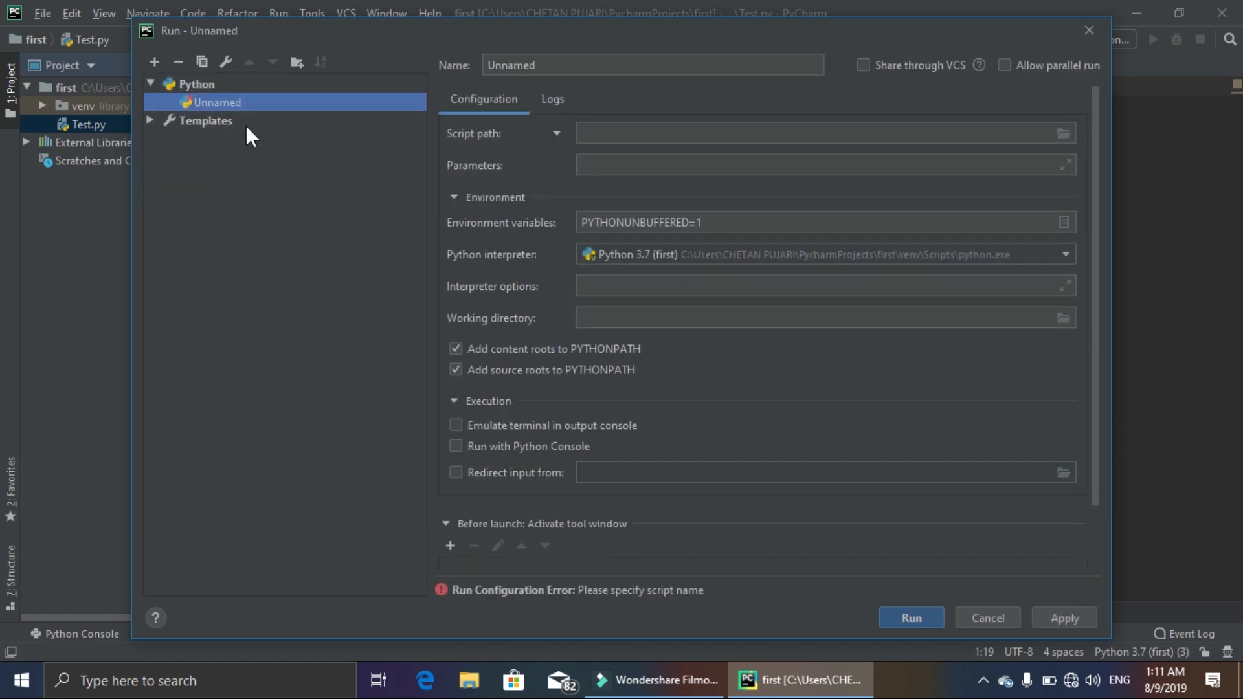
- Set the new configuration's script path to Test.py in the first project folder under PycharmProjects
{"action": "left_click", "coordinate": [1062, 133]}
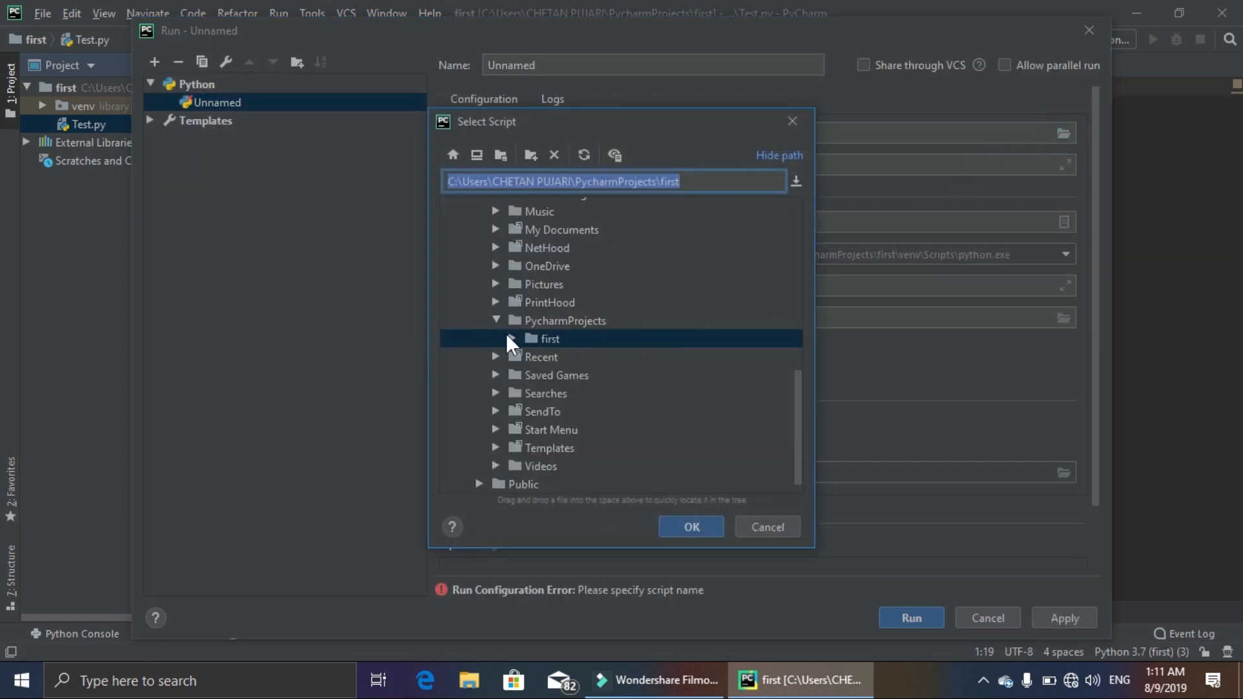
{"action": "left_click", "coordinate": [510, 336]}
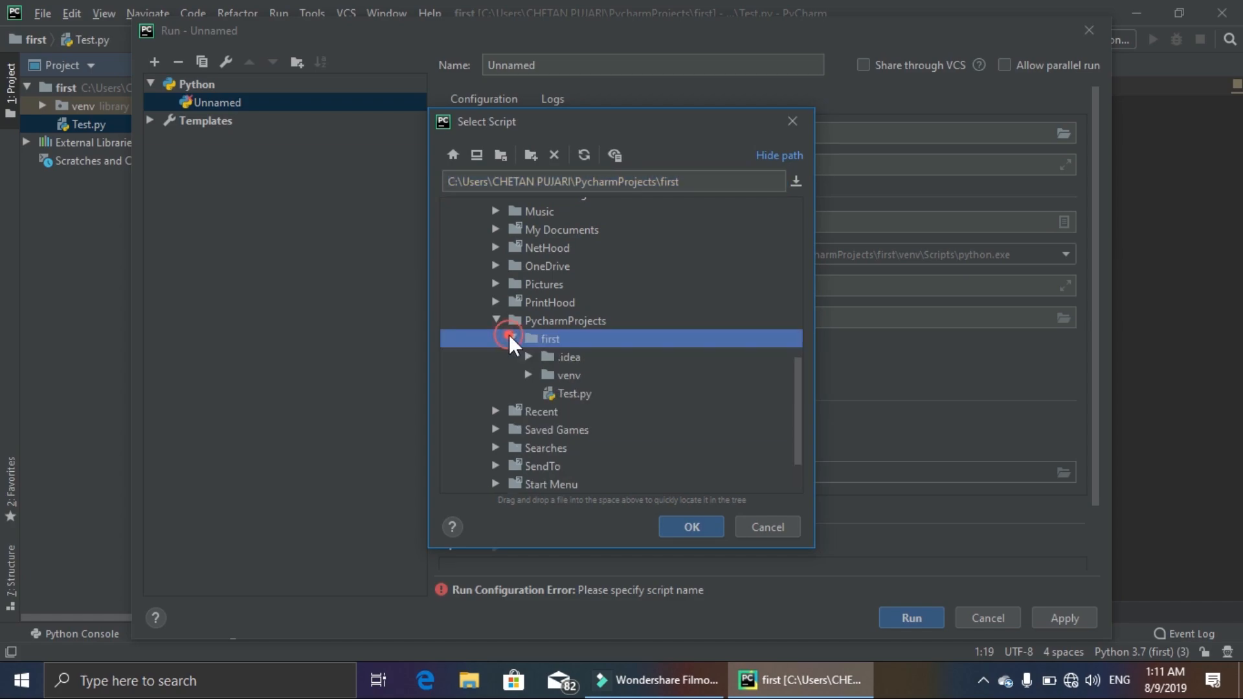
{"action": "left_click", "coordinate": [575, 395]}
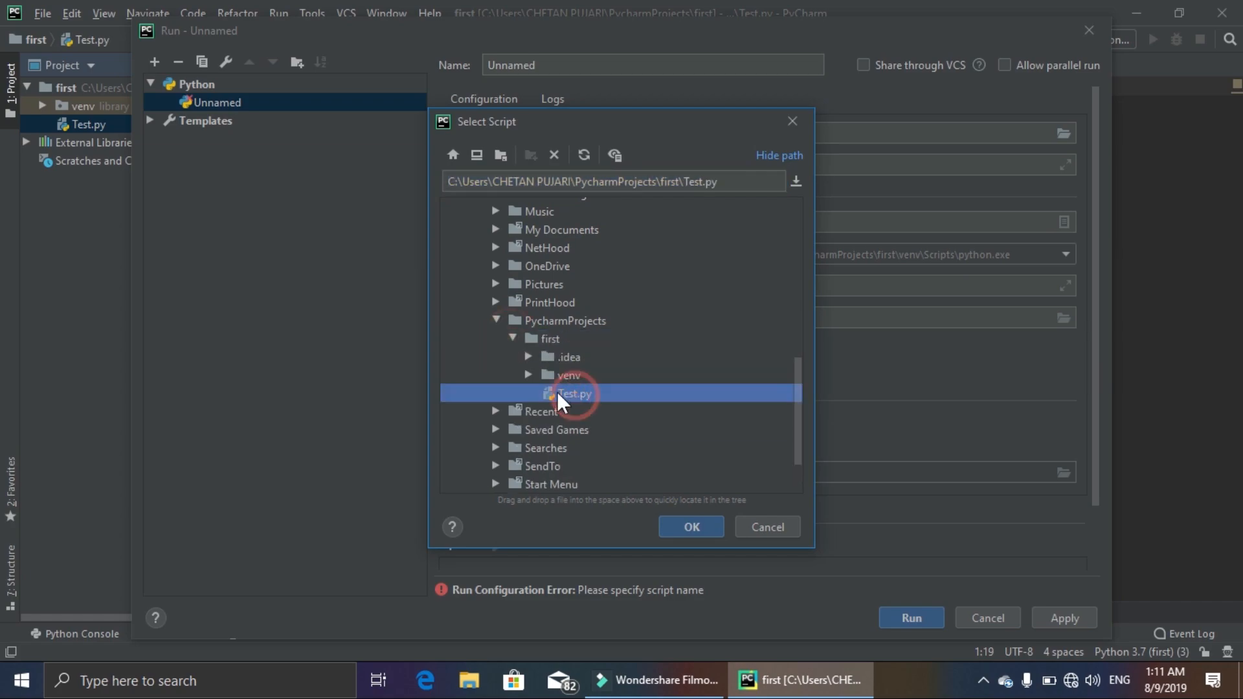
{"action": "left_click", "coordinate": [691, 526]}
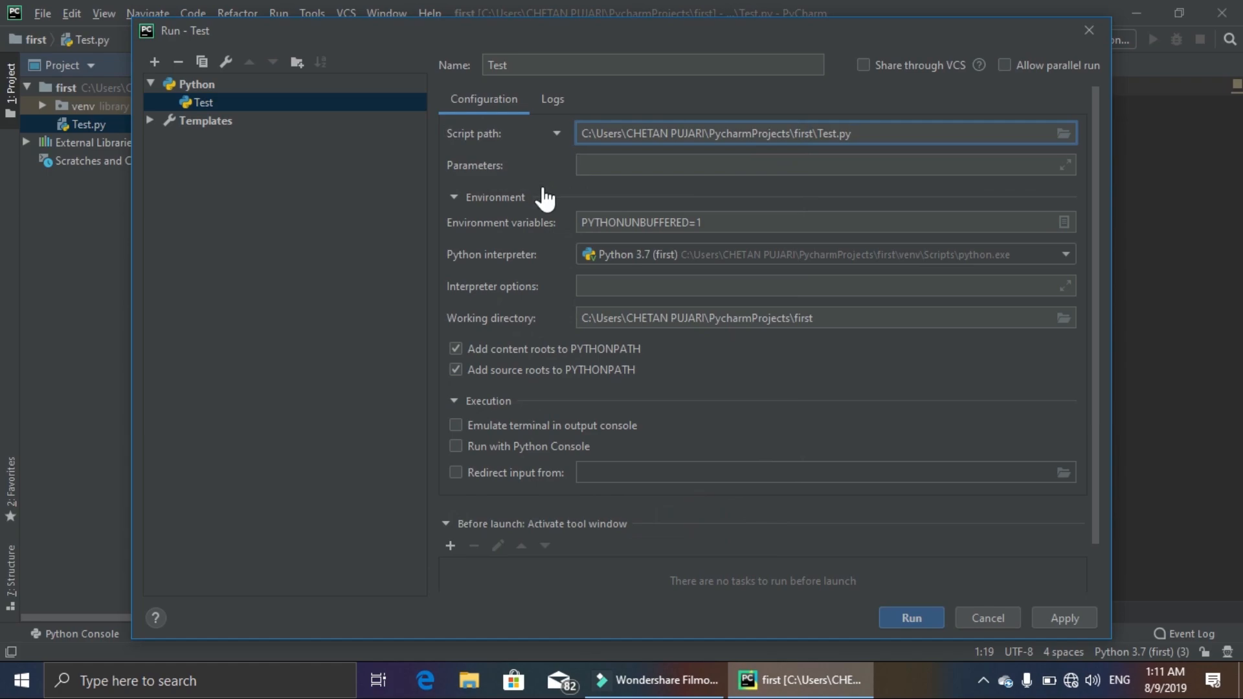
- Rename the Python run configuration as RunPython
{"action": "left_click", "coordinate": [540, 66]}
{"action": "key", "text": "BackSpace"}
{"action": "key", "text": "BackSpace"}
{"action": "key", "text": "BackSpace"}
{"action": "key", "text": "BackSpace"}
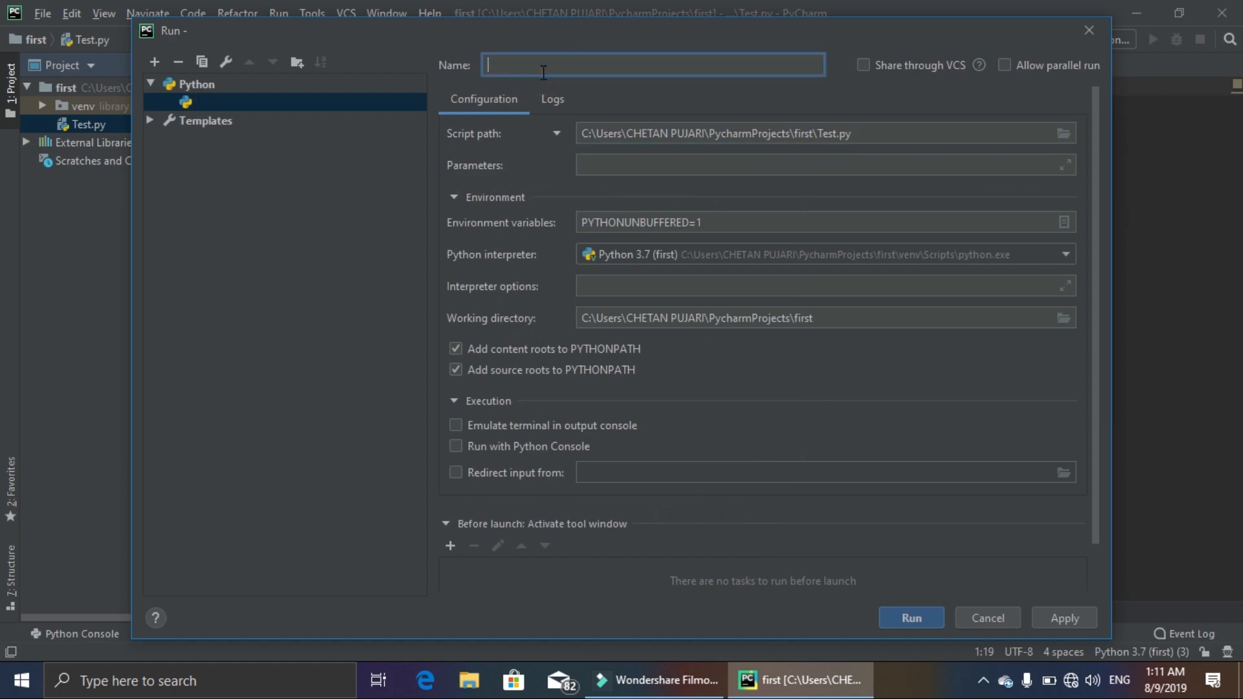
{"action": "type", "text": "RunPy"}
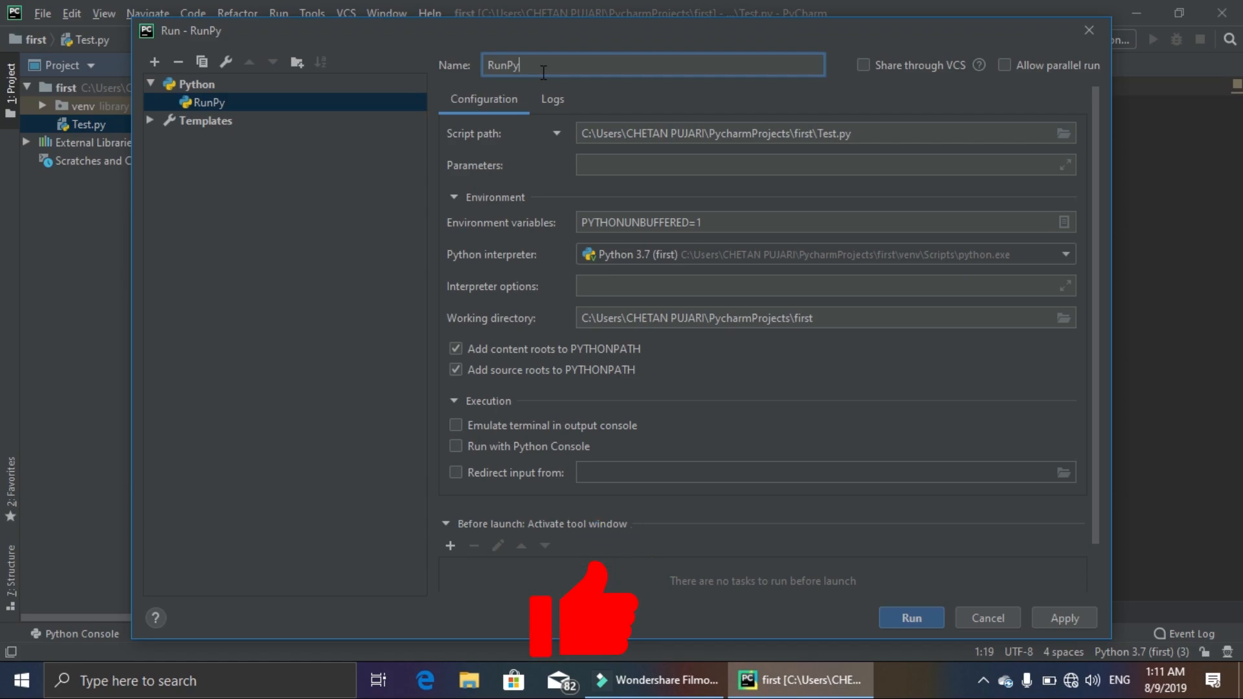
{"action": "type", "text": "thon"}
- Apply the RunPython configuration, run Test.py with it, and rerun the script once
{"action": "left_click", "coordinate": [1069, 621]}
{"action": "left_click", "coordinate": [898, 615]}
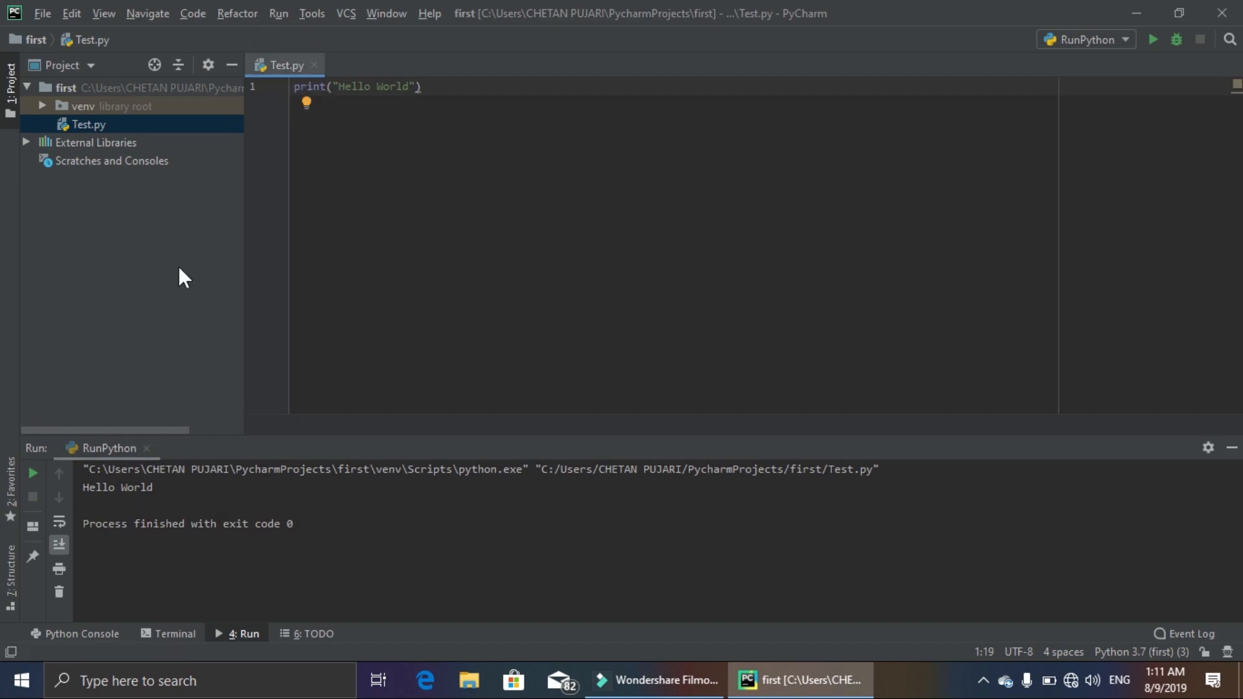
{"action": "left_click", "coordinate": [29, 473]}
{"action": "left_click", "coordinate": [290, 10]}
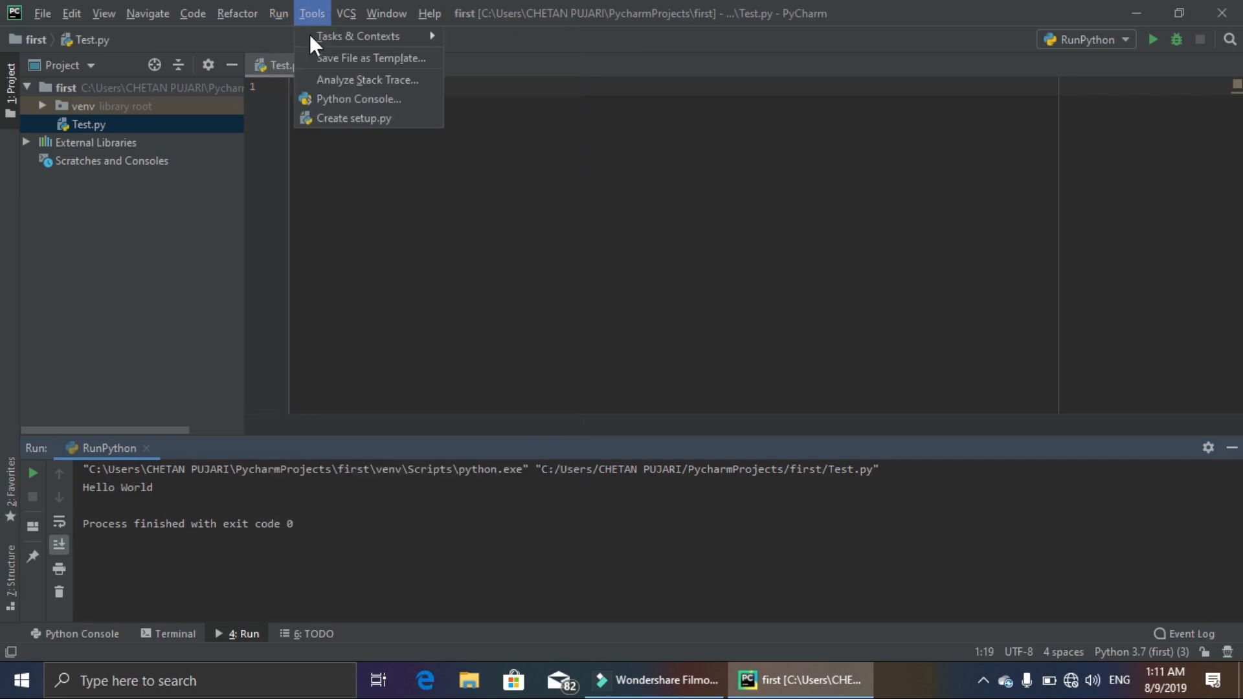
{"action": "left_click", "coordinate": [278, 12]}
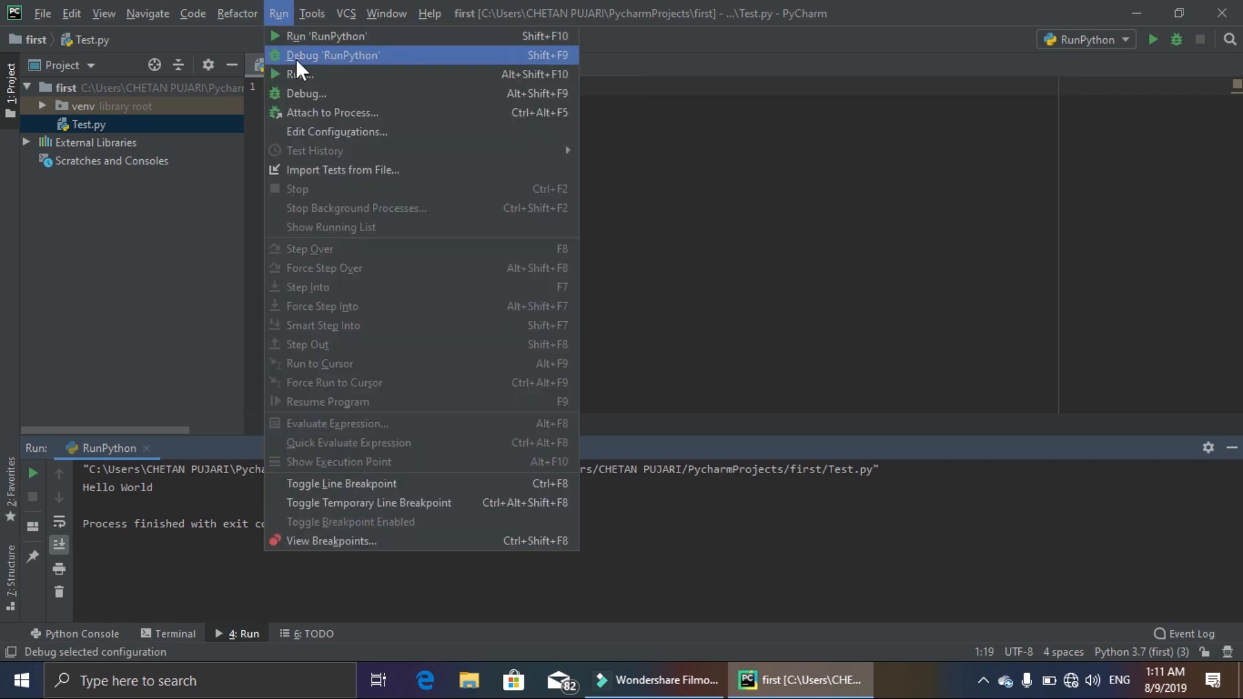
{"action": "key", "text": "Escape"}
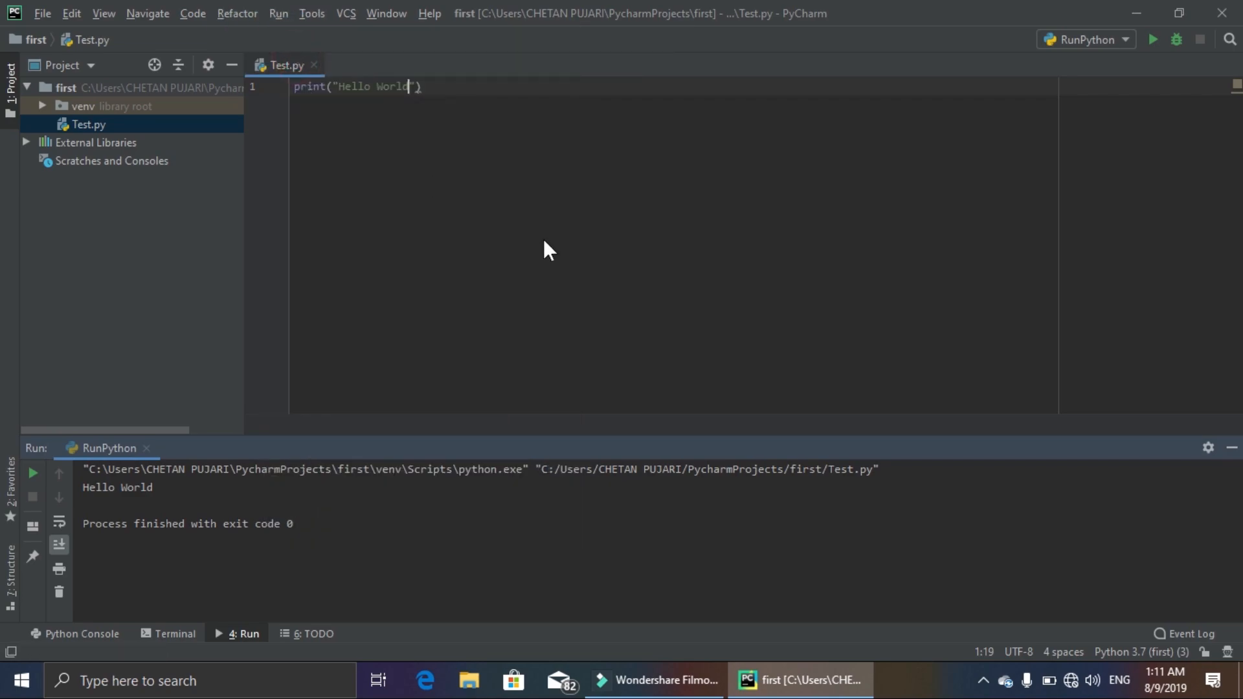